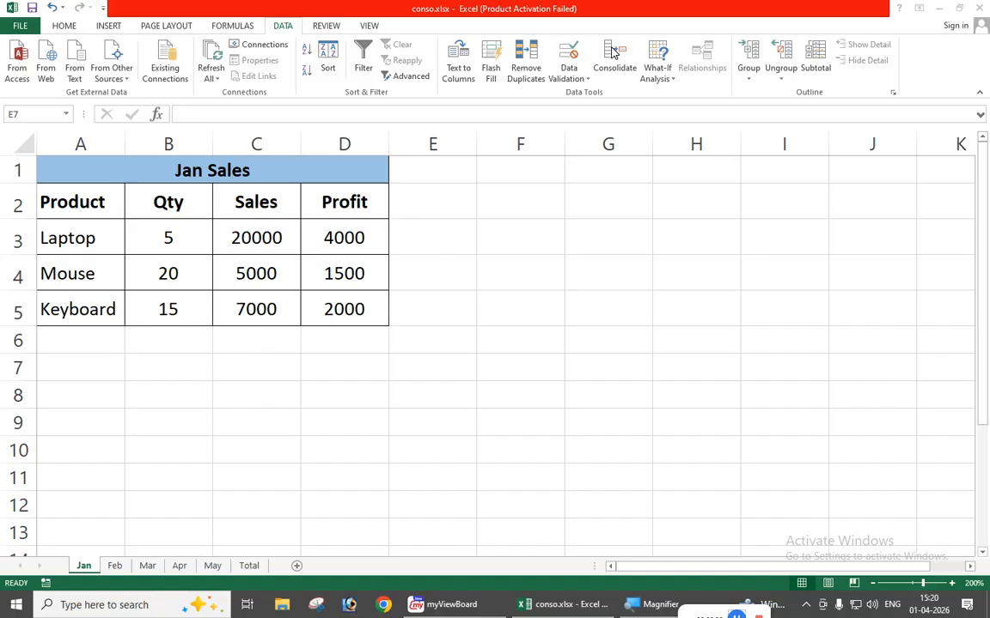
Look through the monthly sales sheets from Feb to May and the Total sheet.
click(602, 227)
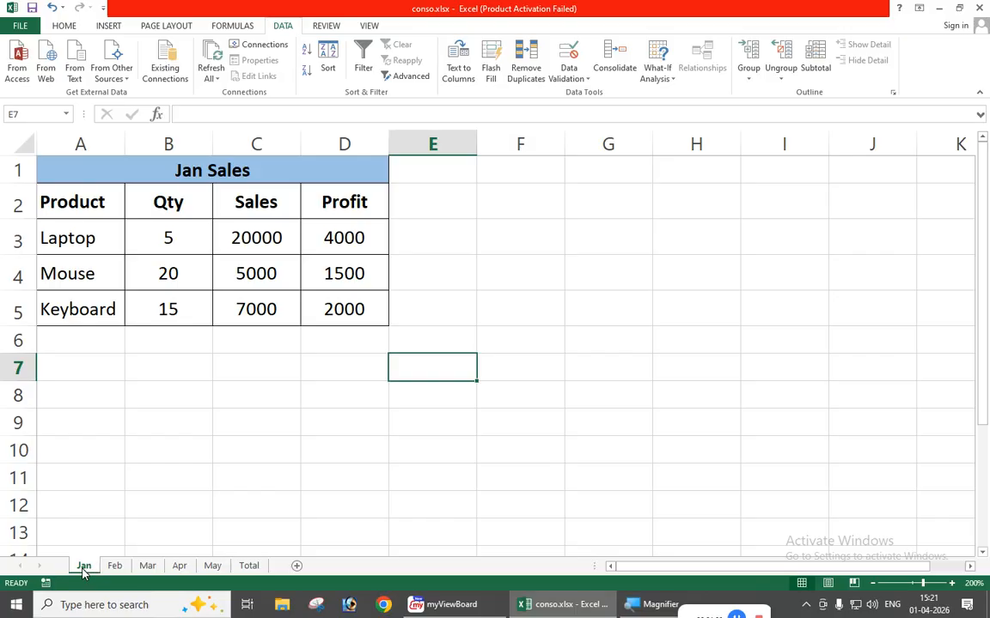
click(113, 567)
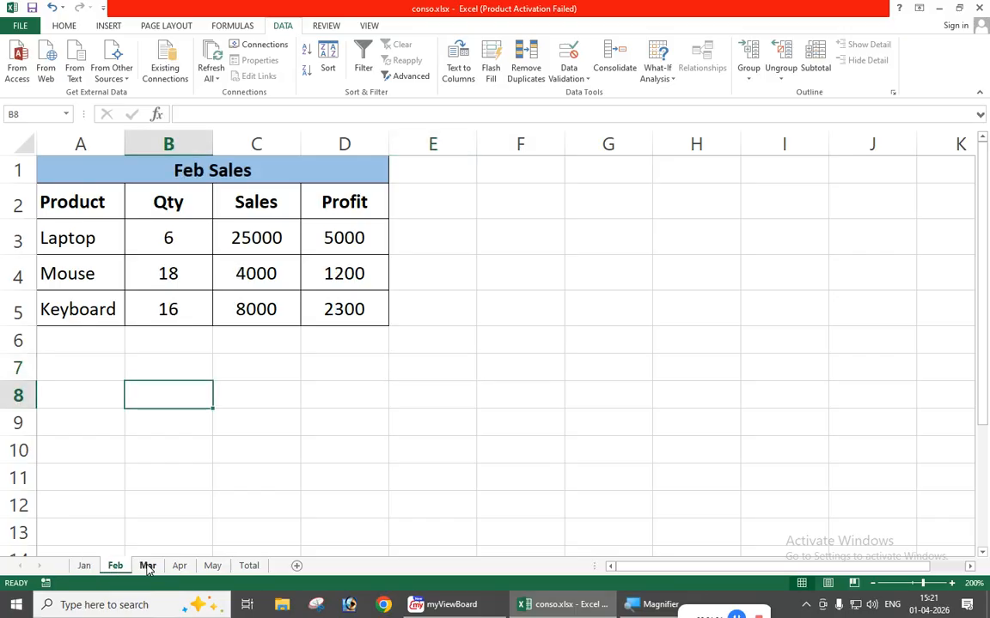
click(146, 567)
click(180, 567)
click(212, 567)
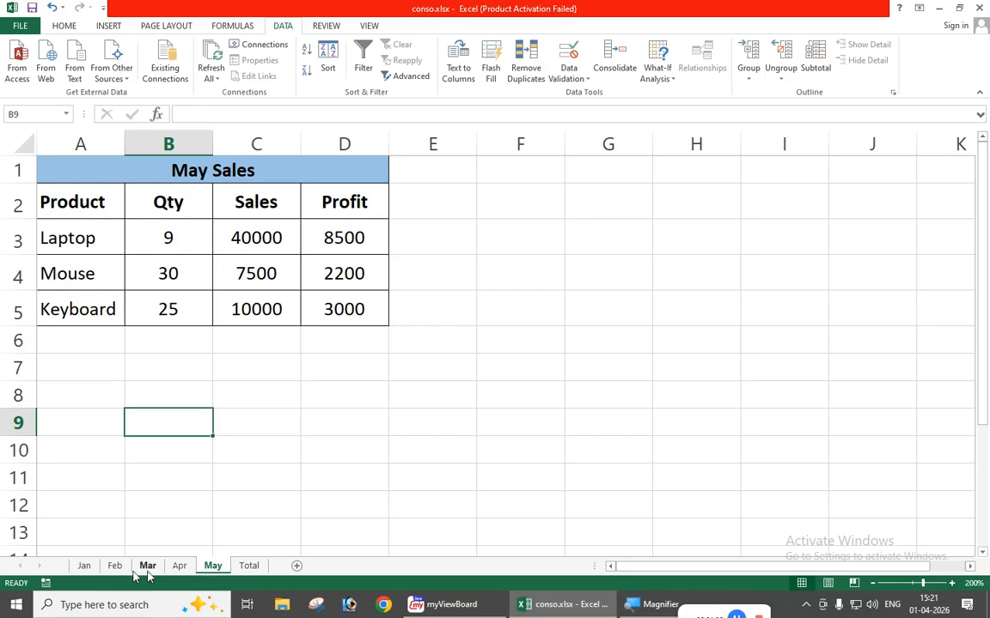
click(250, 568)
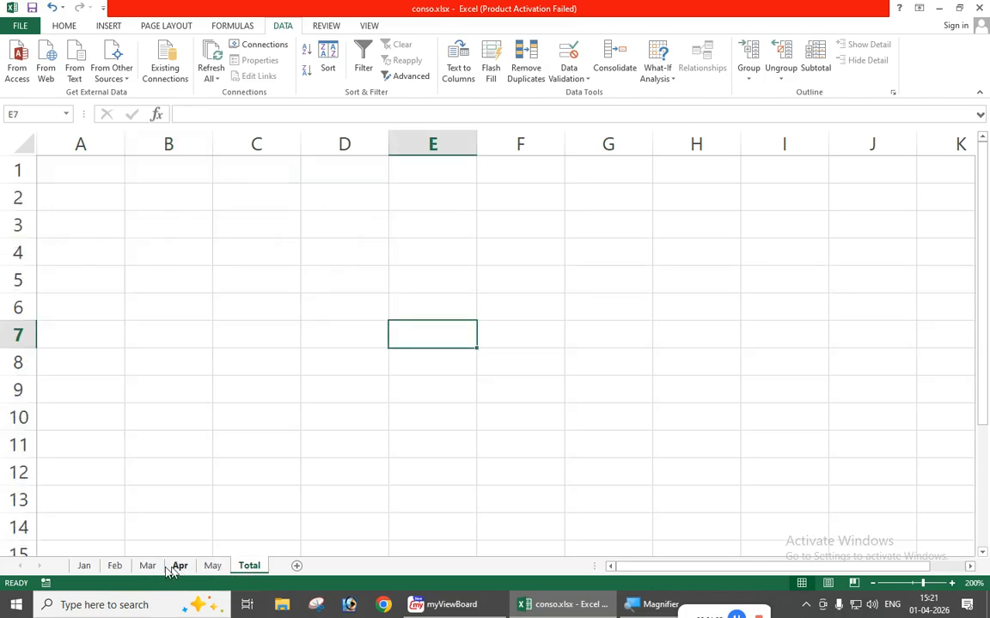
Examine the quantity, sales and profit of the laptop, mouse and keyboard on the Jan sheet.
click(85, 567)
click(191, 171)
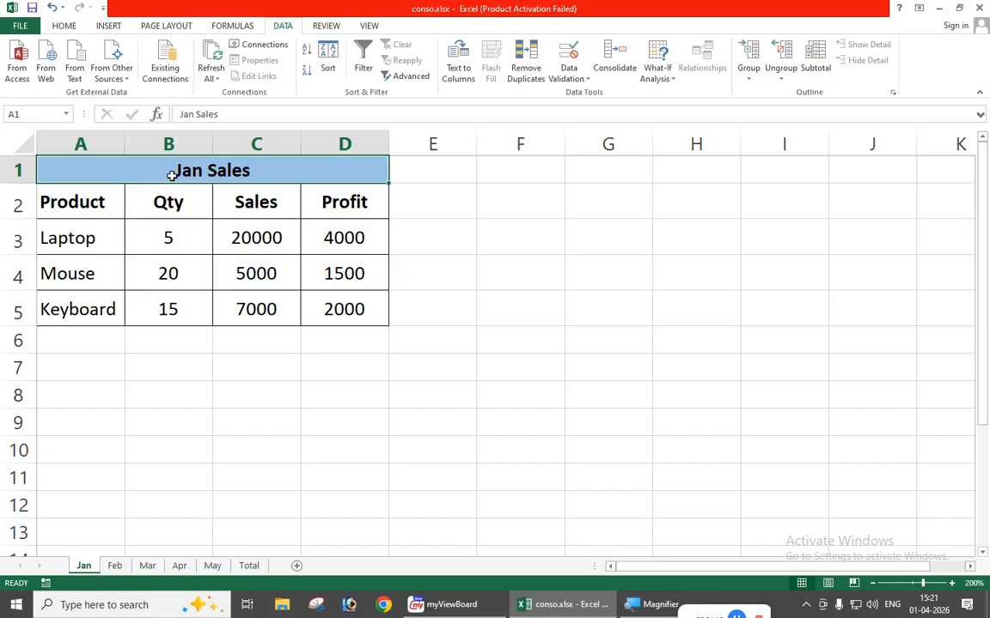
click(88, 240)
click(170, 238)
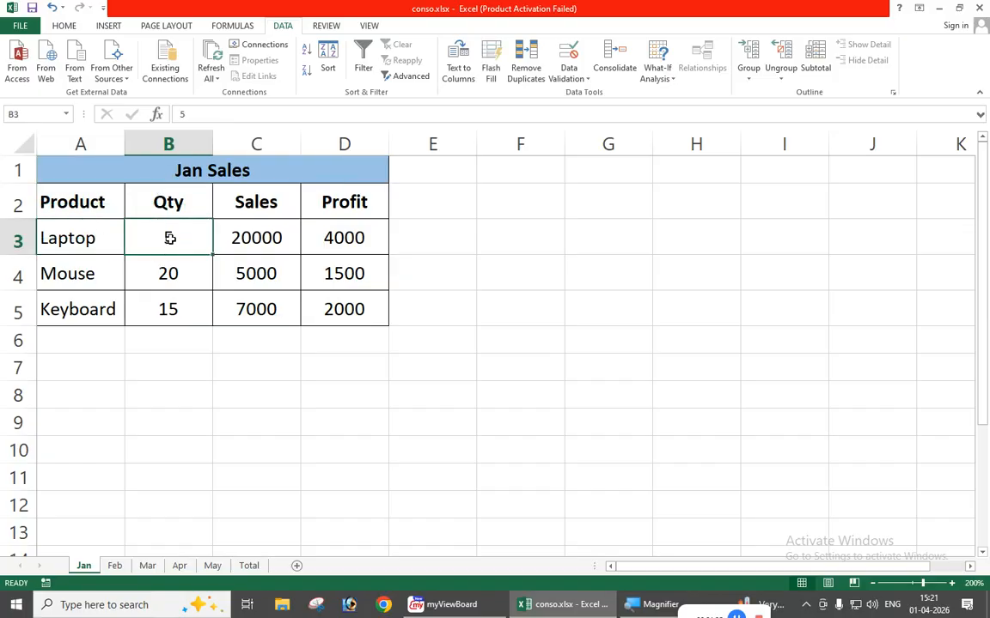
click(251, 240)
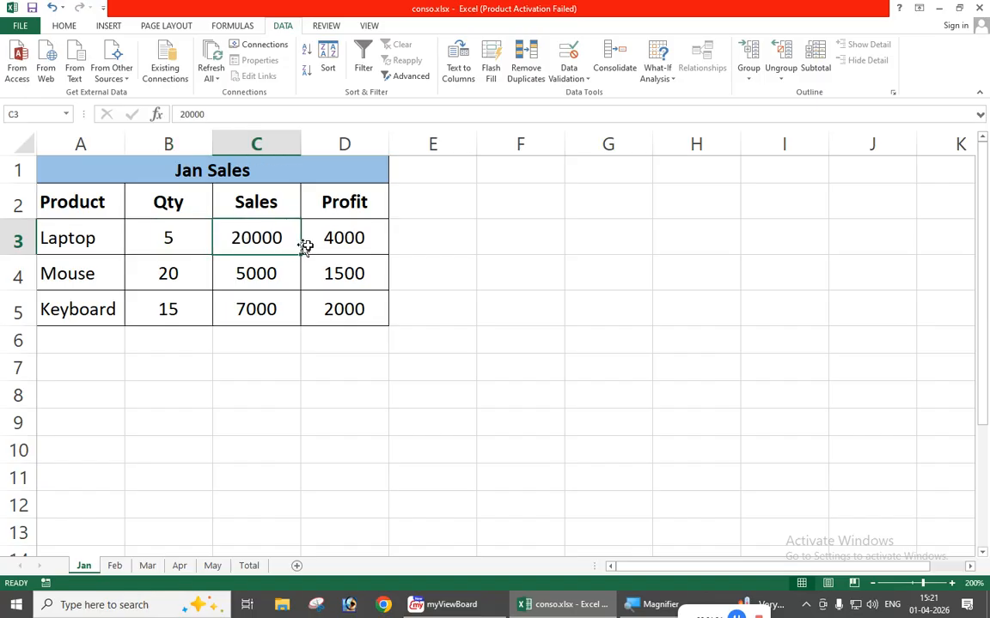
click(345, 248)
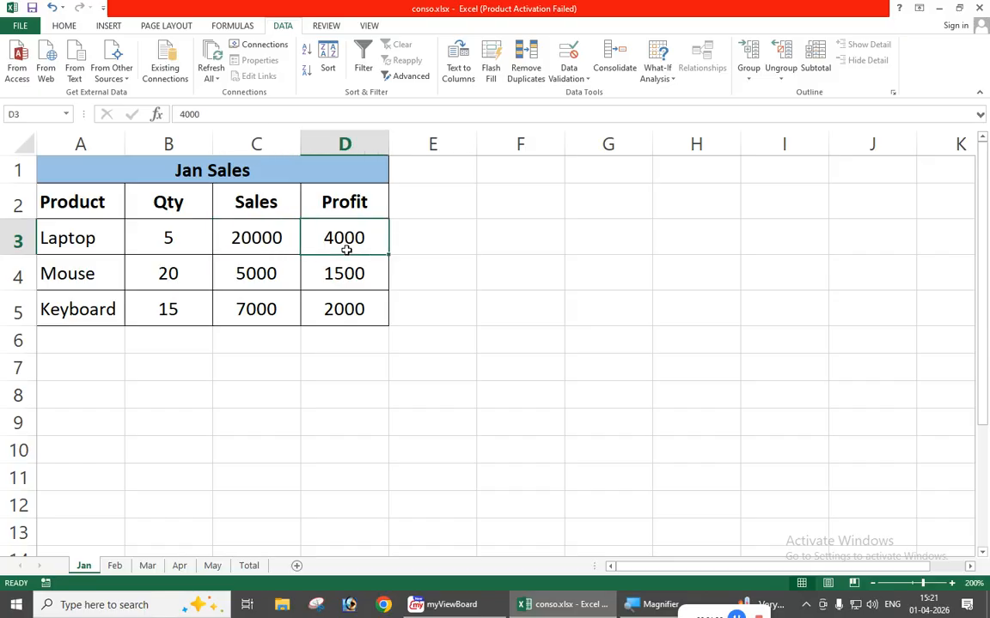
click(82, 274)
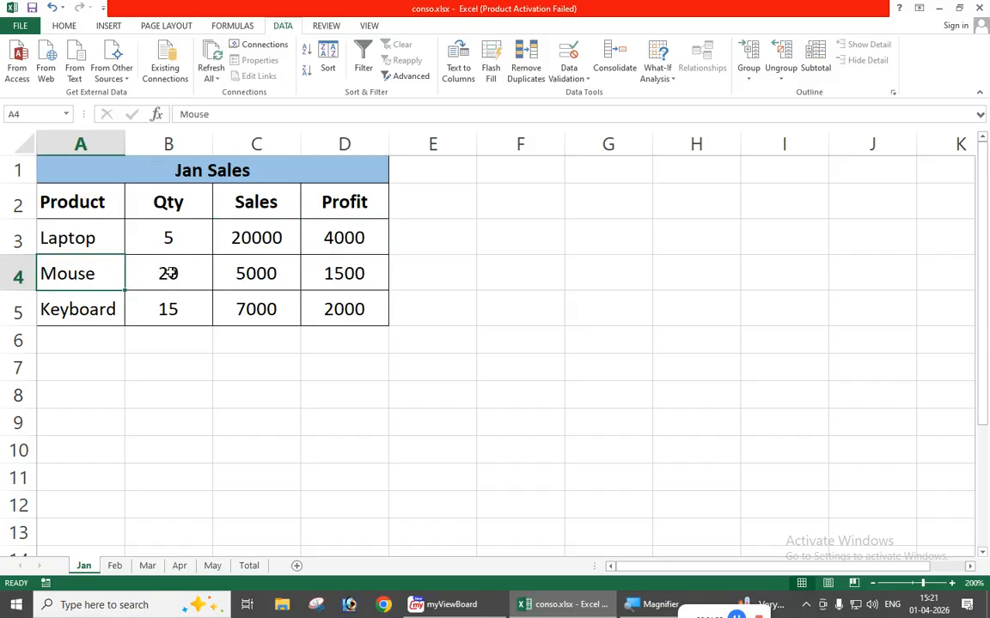
click(169, 273)
click(176, 236)
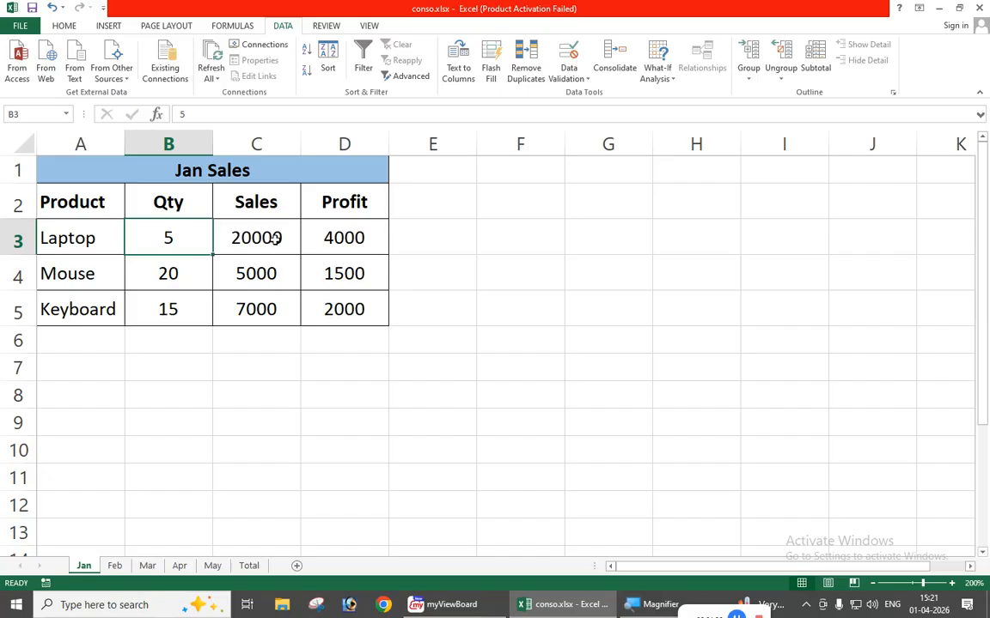
click(274, 240)
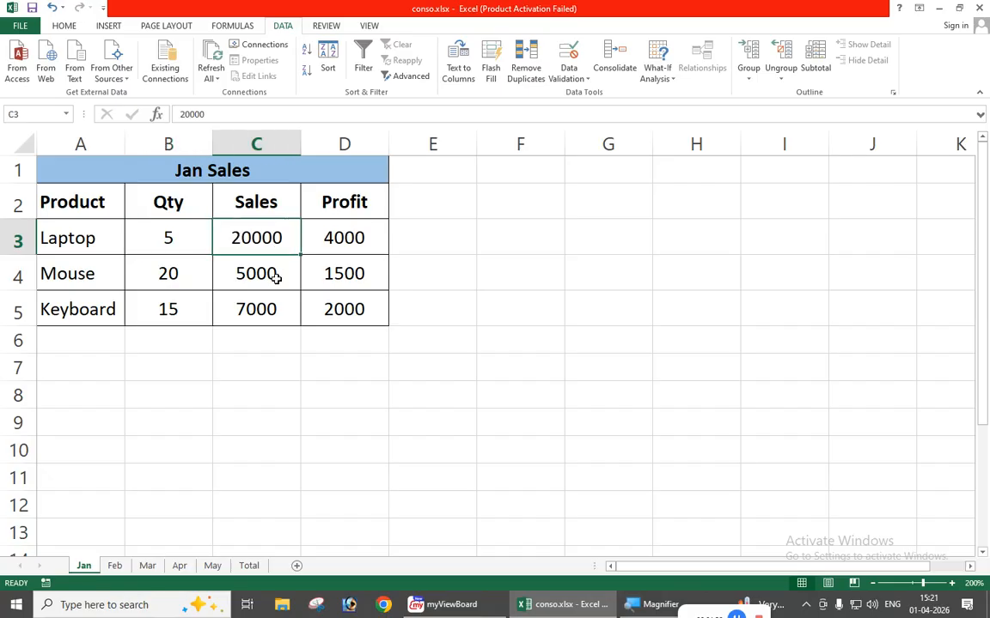
click(108, 309)
click(174, 309)
click(262, 309)
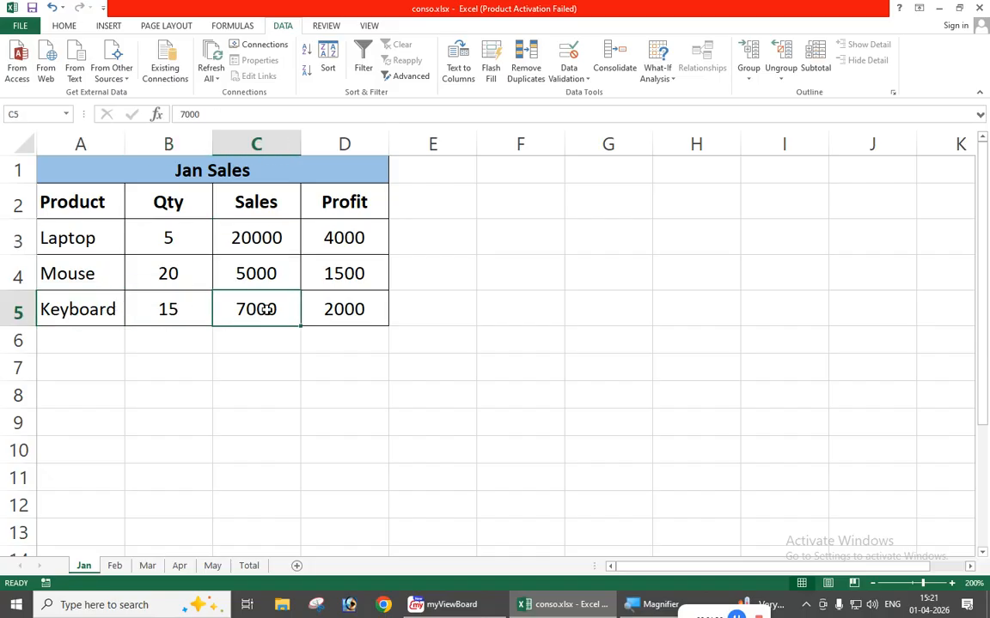
click(335, 313)
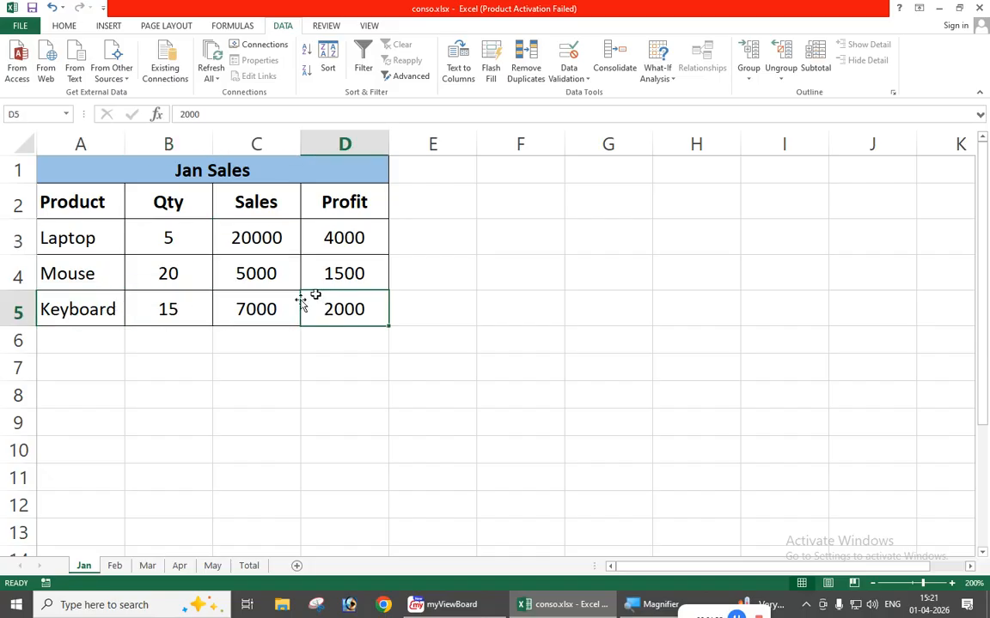
Examine the laptop figures on the Feb sheet and view the Mar, Apr, May and Total sheets.
click(115, 567)
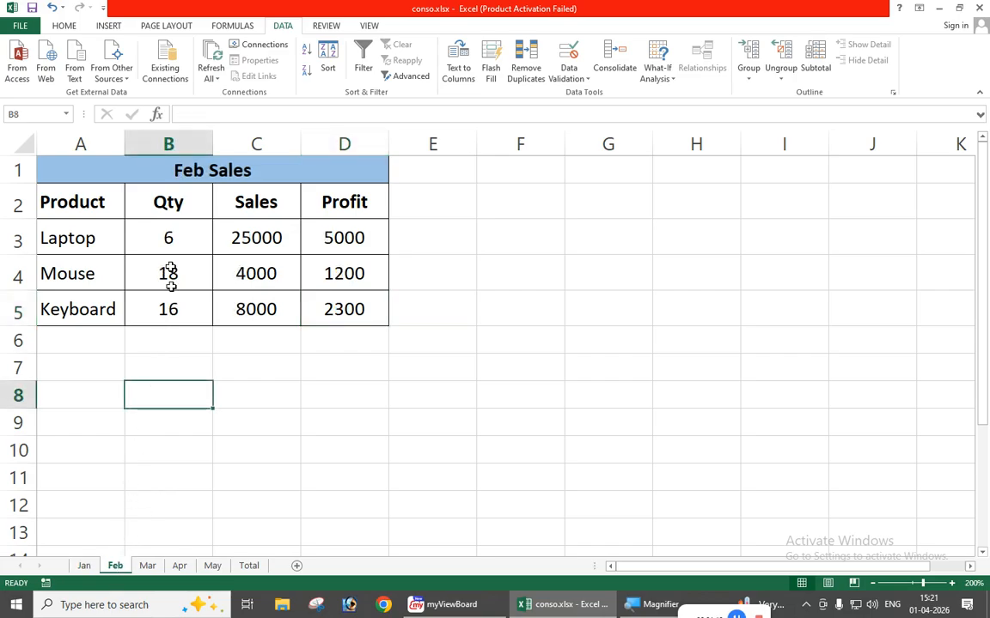
click(155, 229)
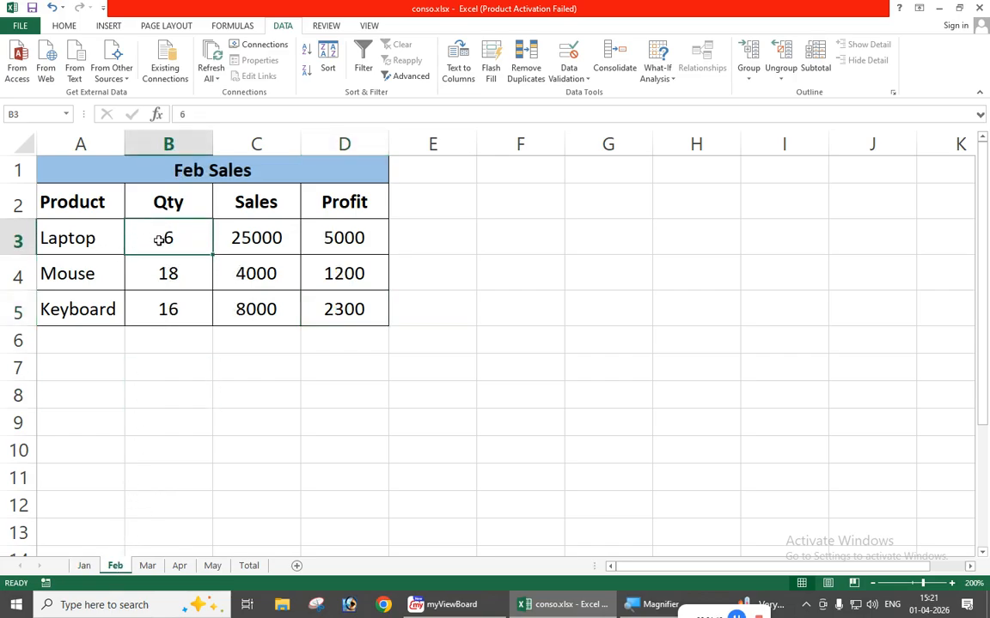
click(276, 247)
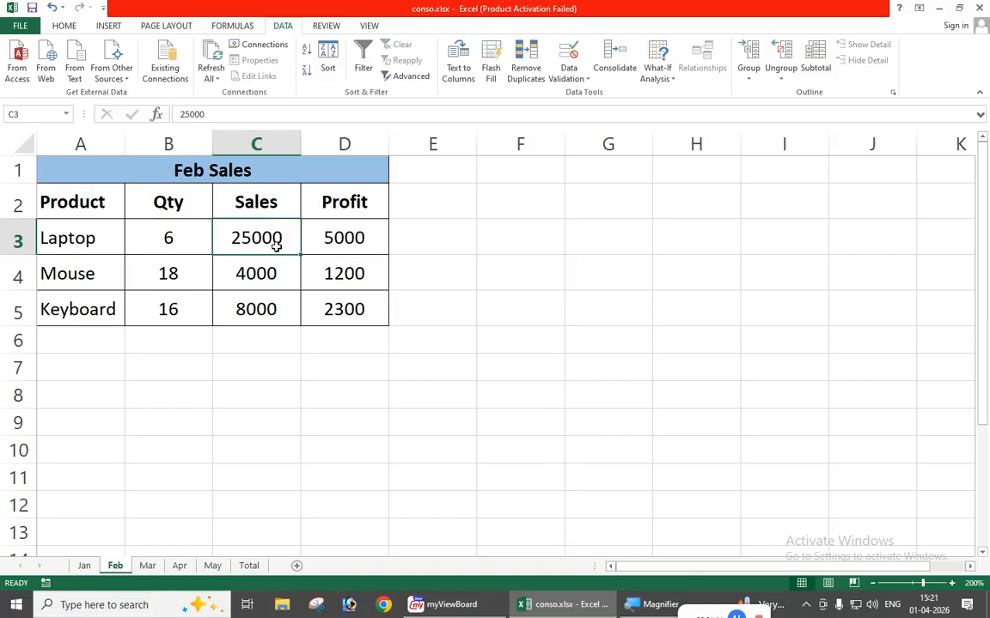
click(347, 244)
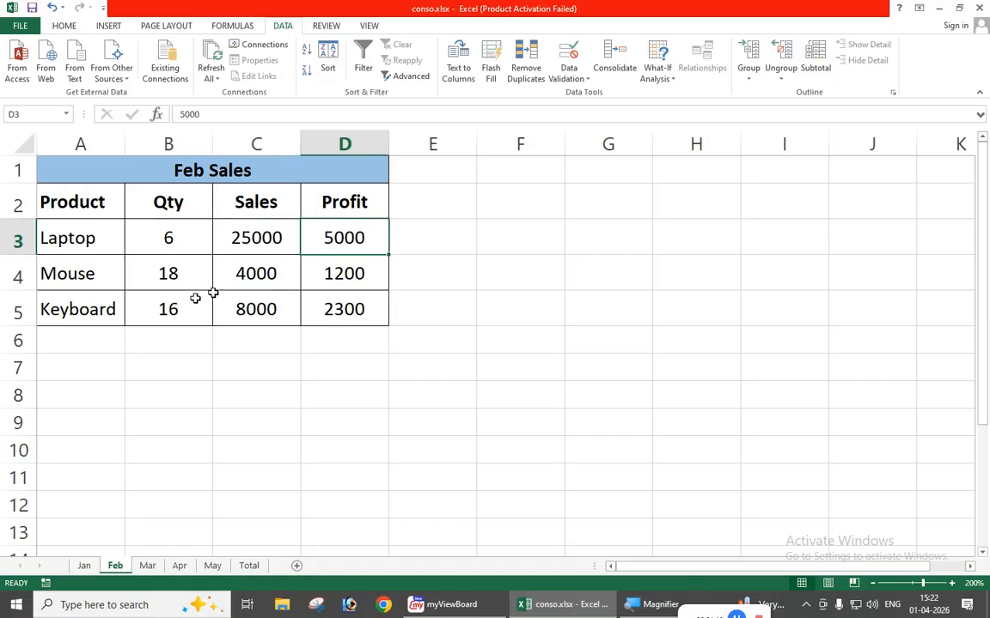
click(147, 566)
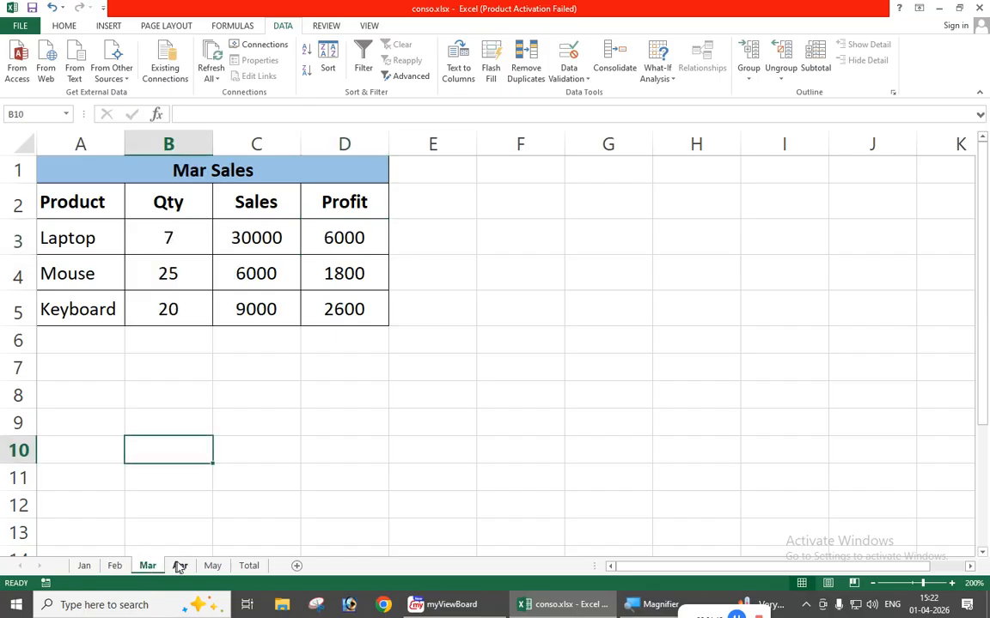
click(183, 567)
click(213, 566)
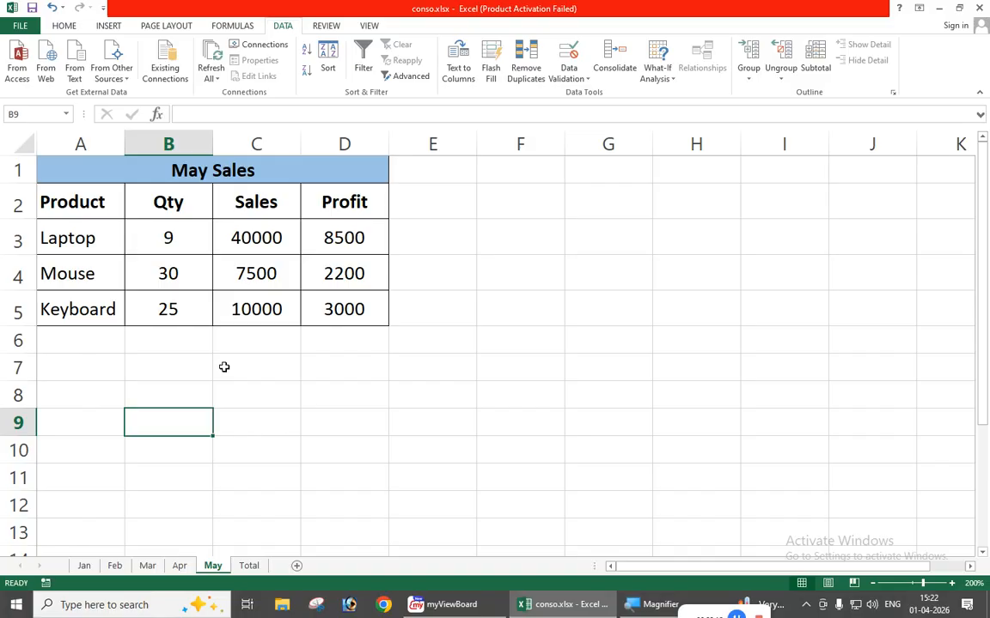
click(249, 565)
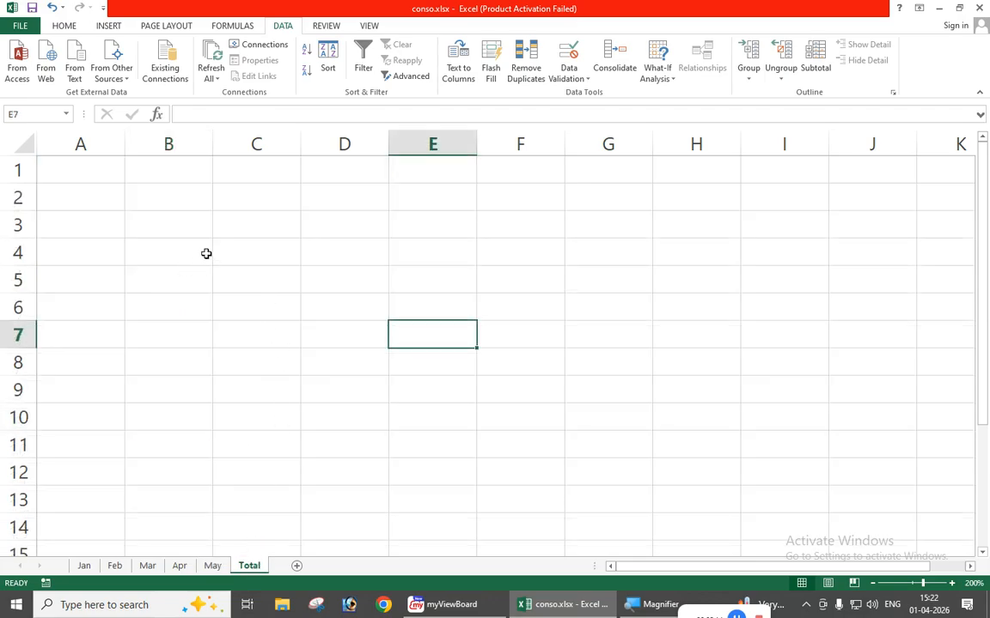
click(206, 253)
Compare the laptop quantity in cell B3 across the Jan, Feb, Mar, Apr and May sheets.
click(83, 565)
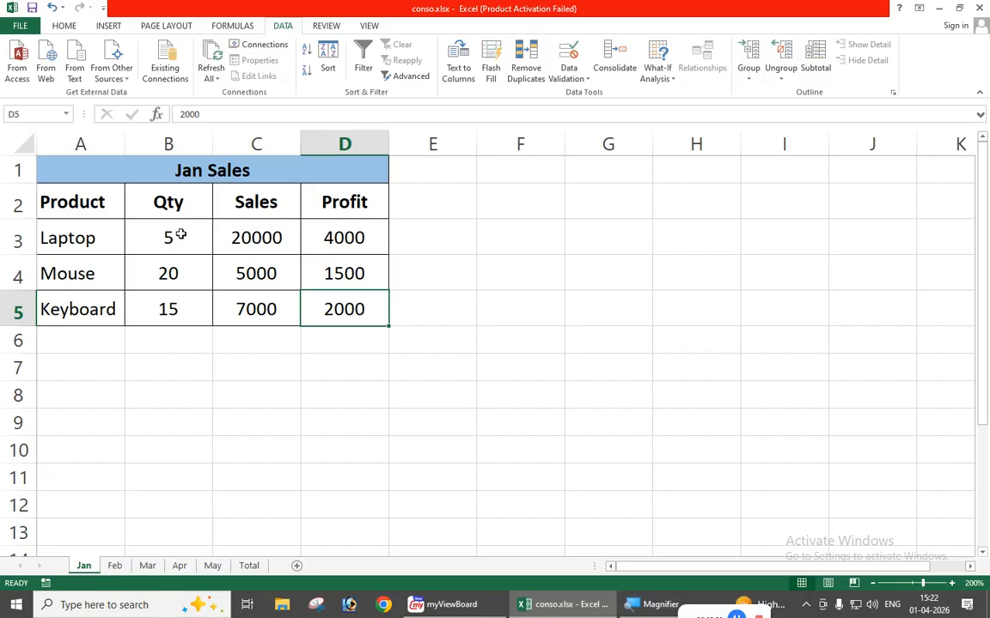
click(114, 566)
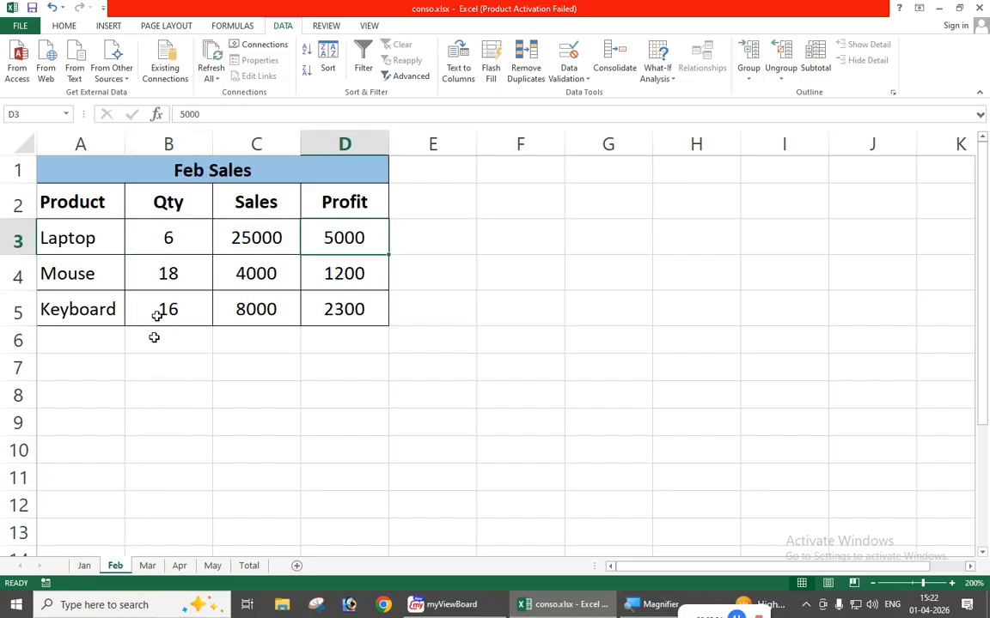
click(165, 238)
click(147, 565)
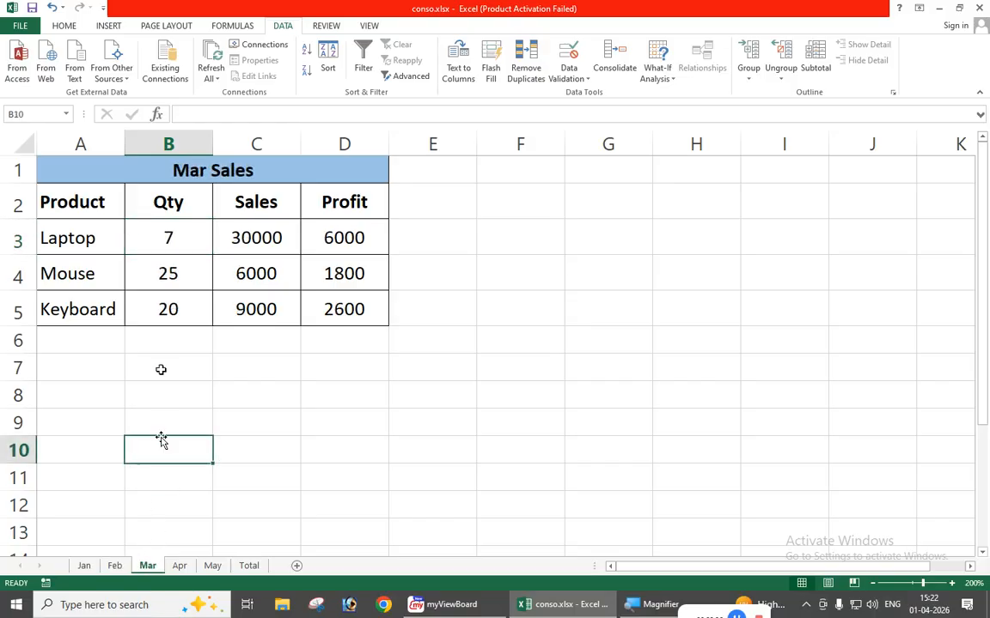
click(165, 235)
click(180, 568)
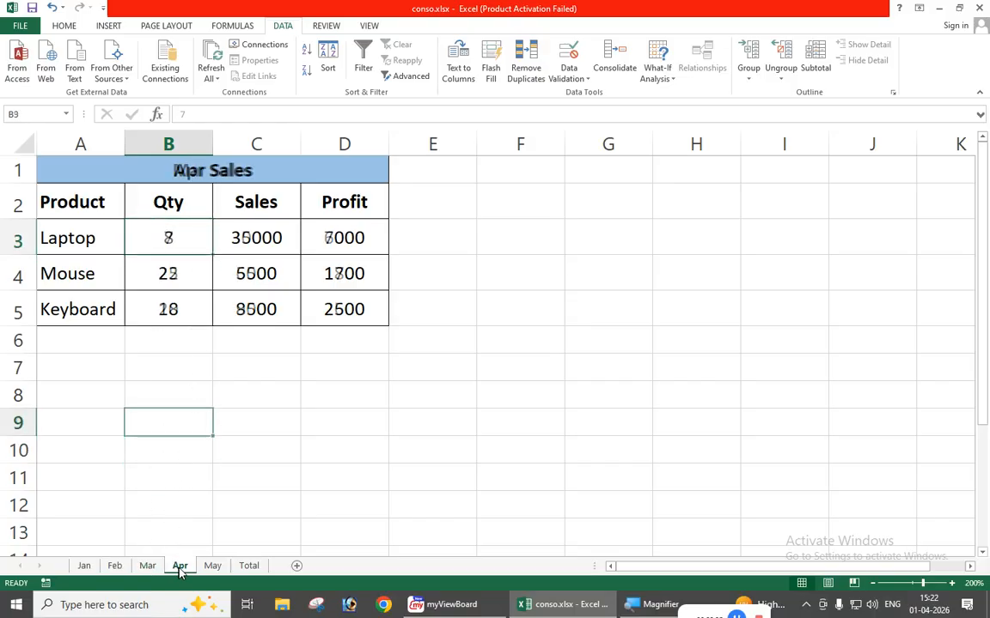
click(168, 238)
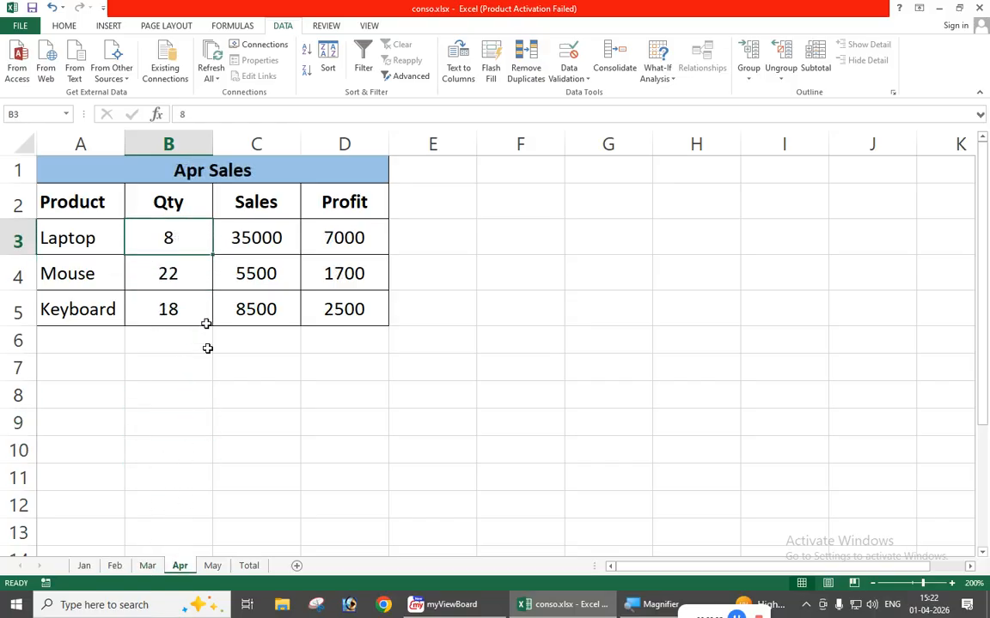
click(211, 565)
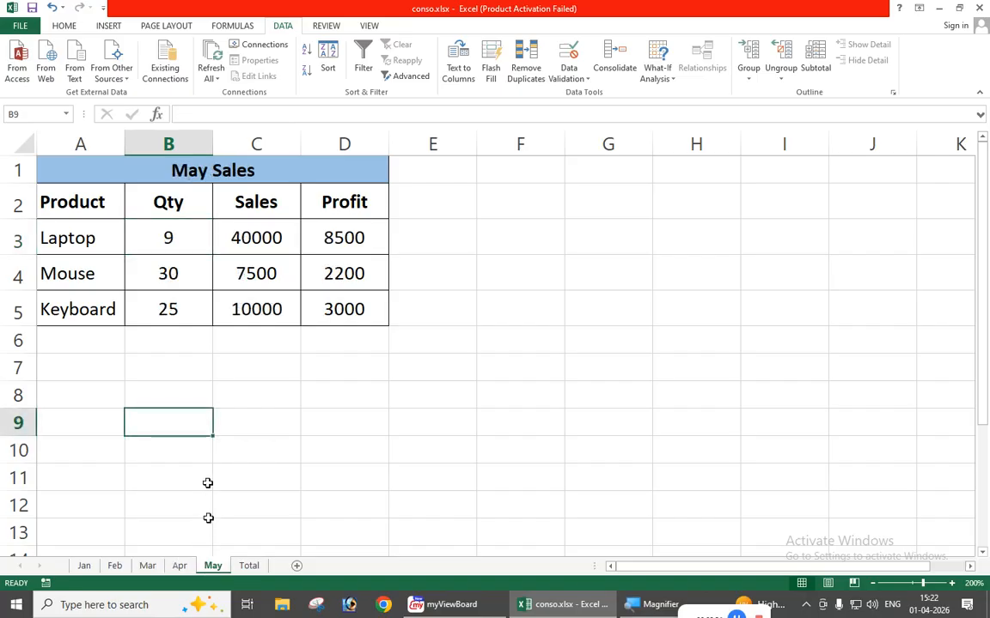
click(170, 237)
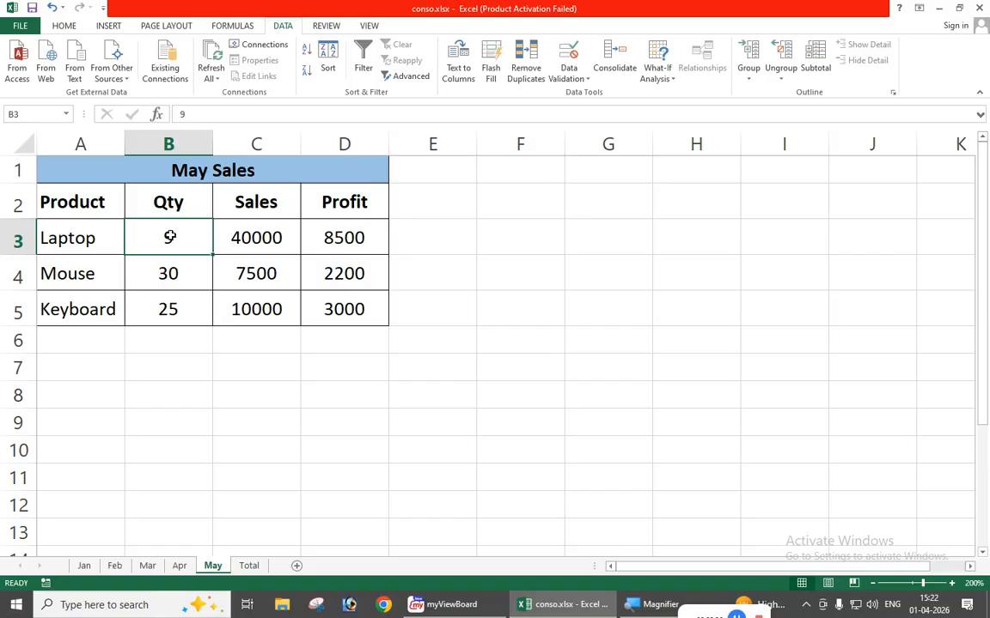
click(246, 477)
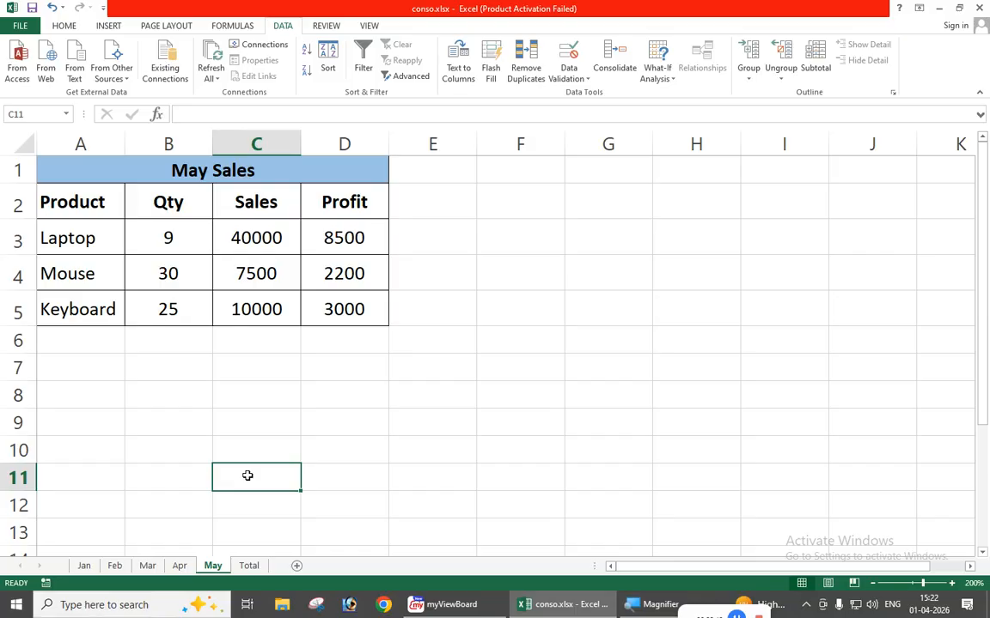
click(363, 432)
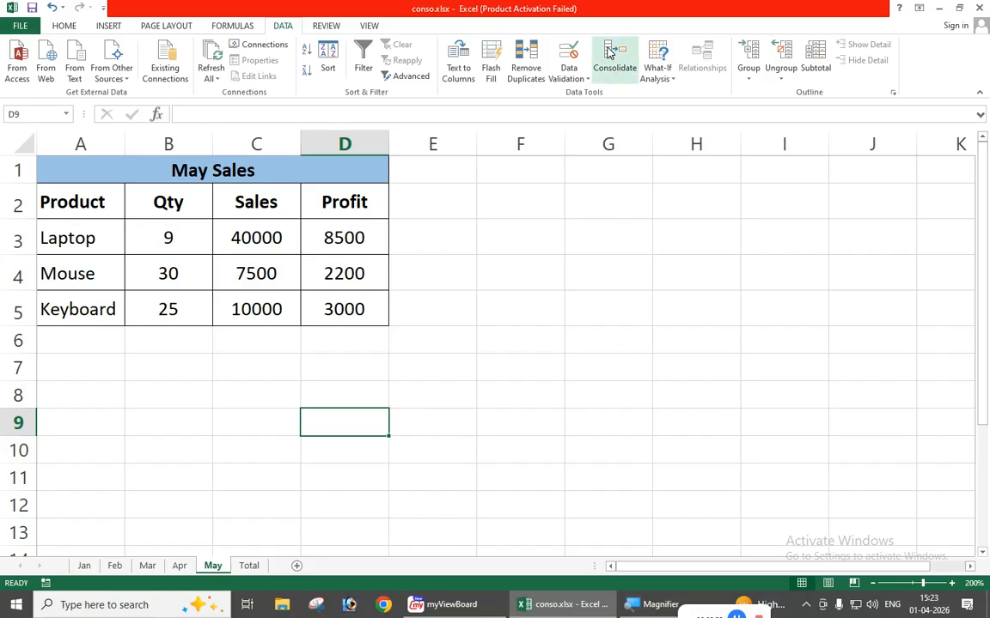
click(498, 357)
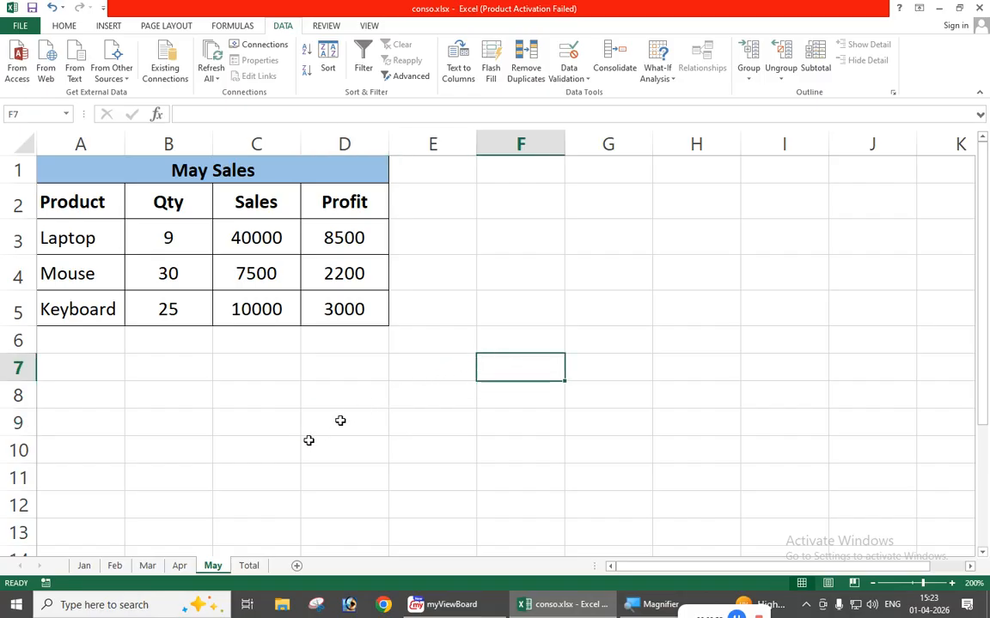
Start a consolidation at cell A1 of the empty Total sheet, keeping Sum as the function.
click(249, 565)
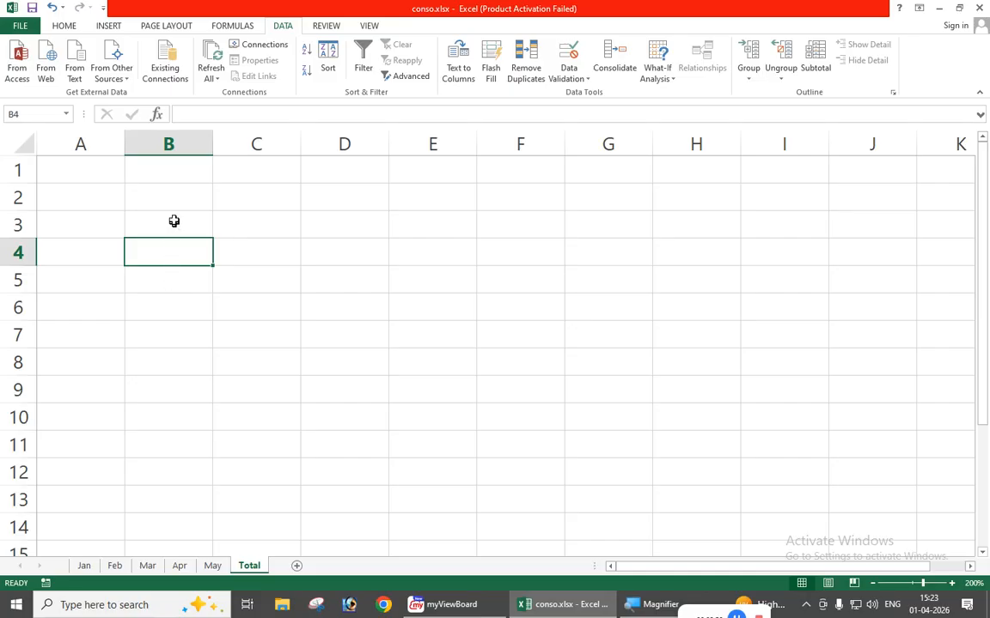
click(173, 189)
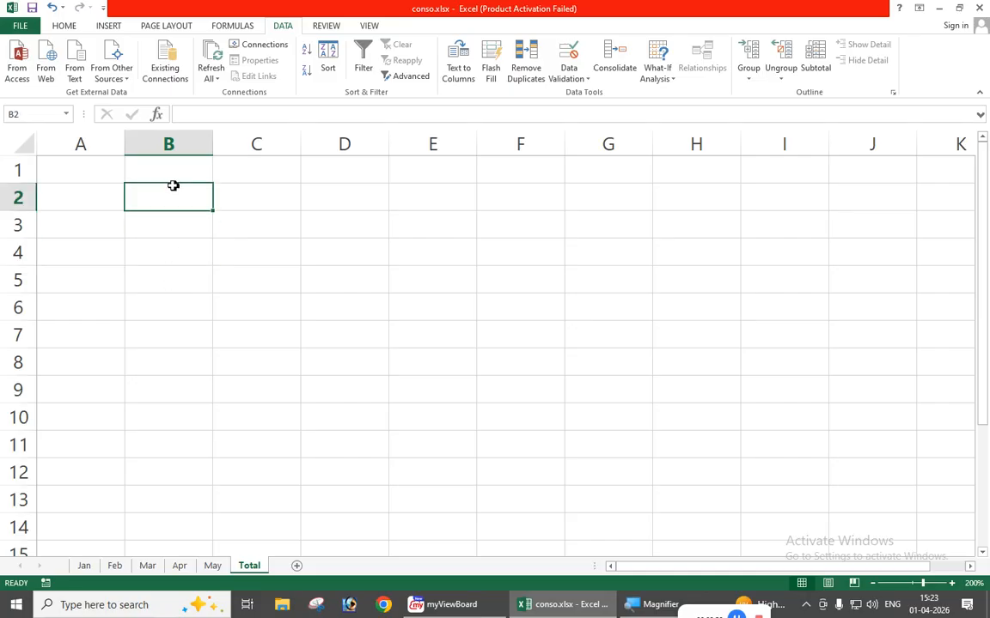
click(66, 168)
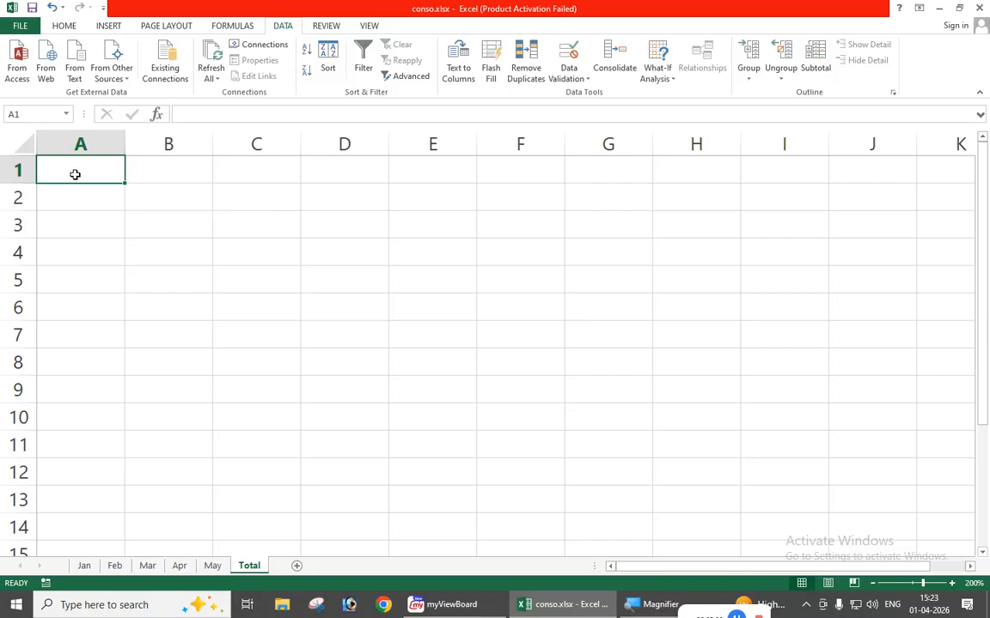
click(613, 58)
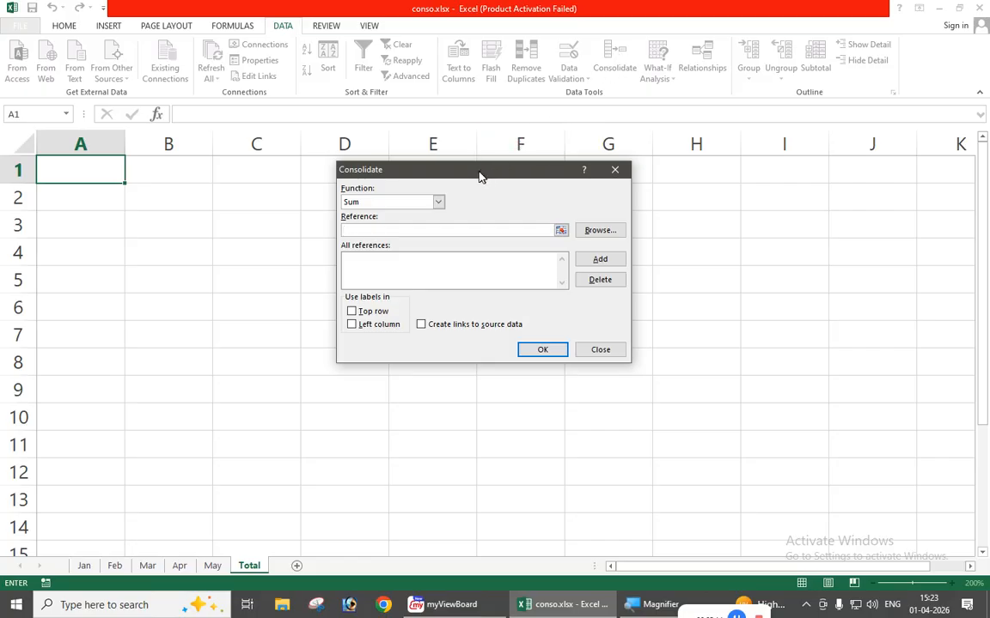
drag(473, 179, 409, 230)
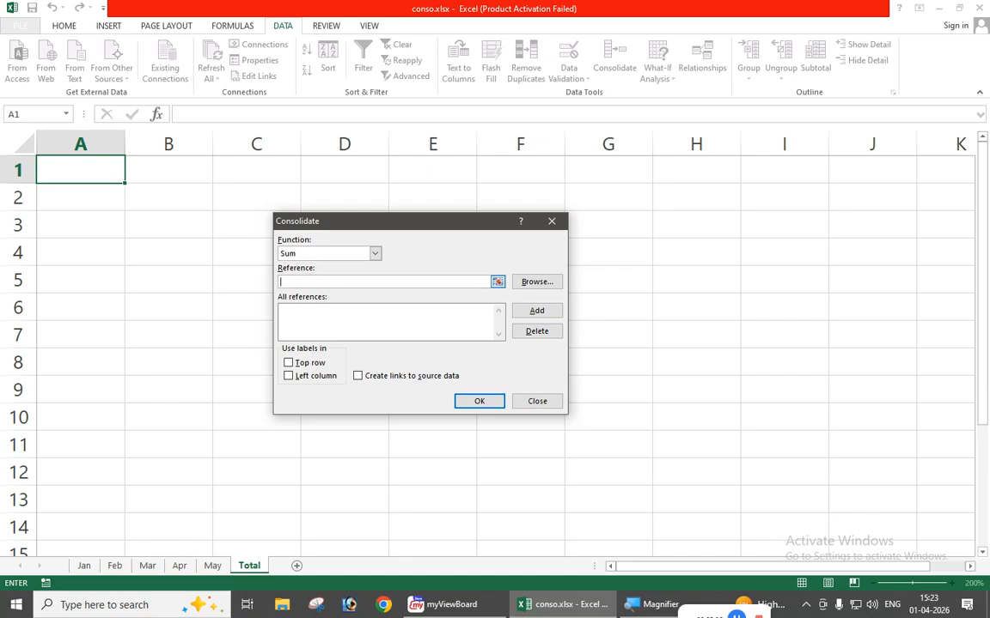
click(375, 254)
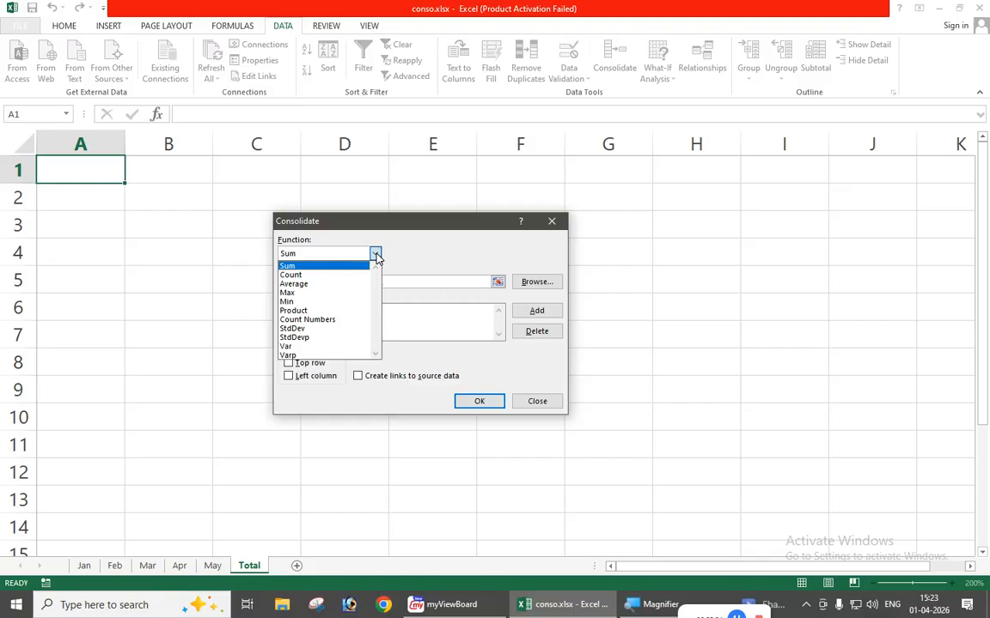
click(375, 255)
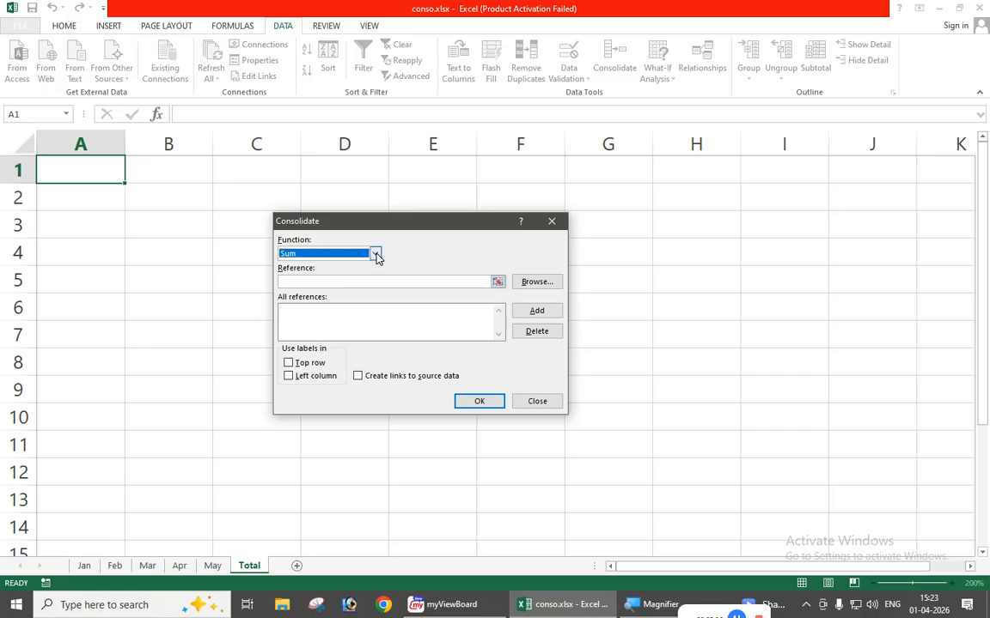
click(364, 281)
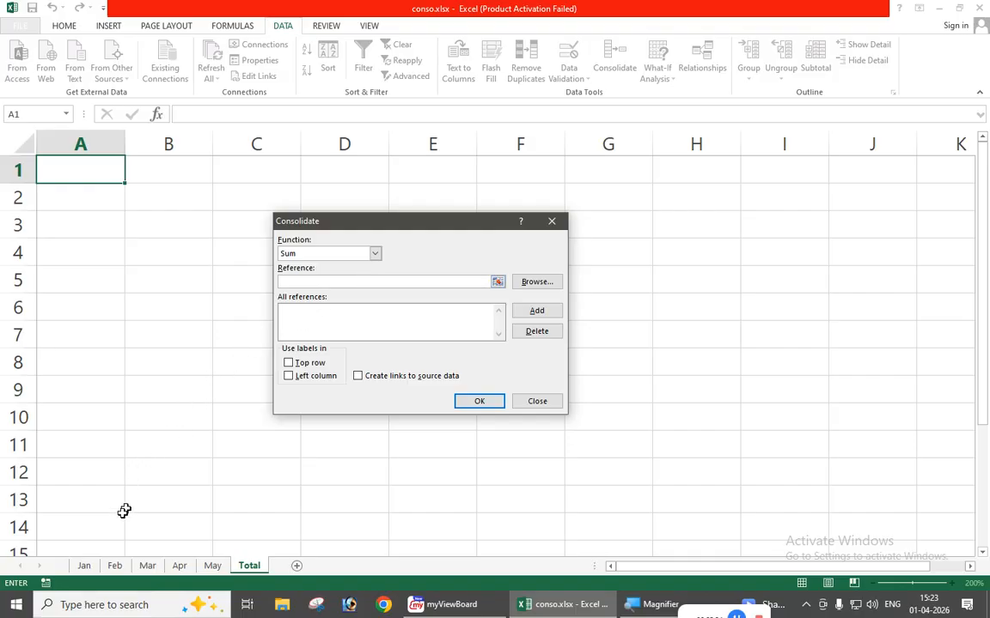
Add range A2:D5 of the Jan sheet as a consolidation reference, using labels from the top row and left column.
click(83, 568)
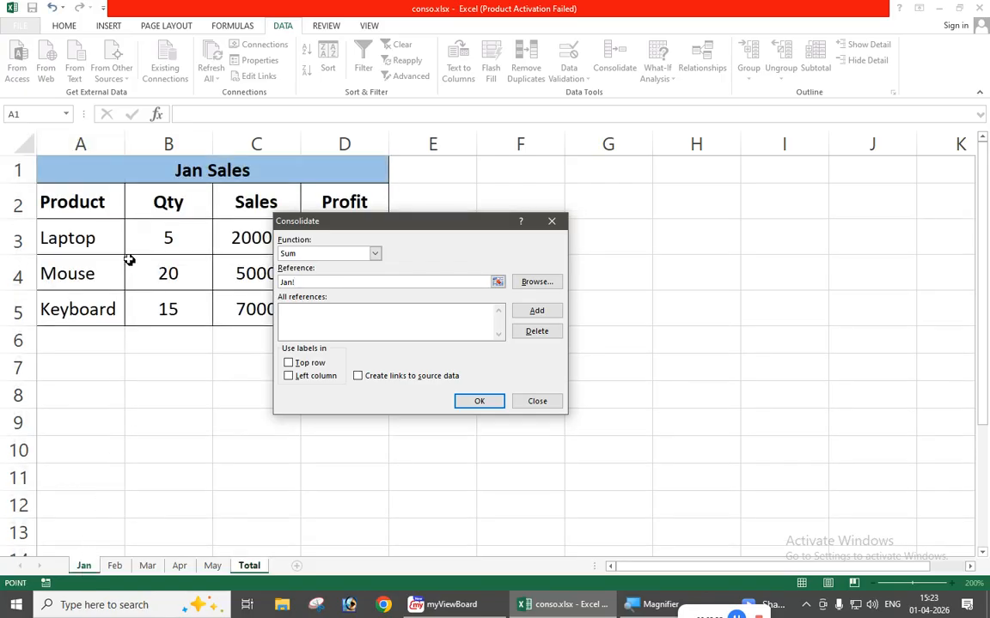
drag(75, 203, 323, 293)
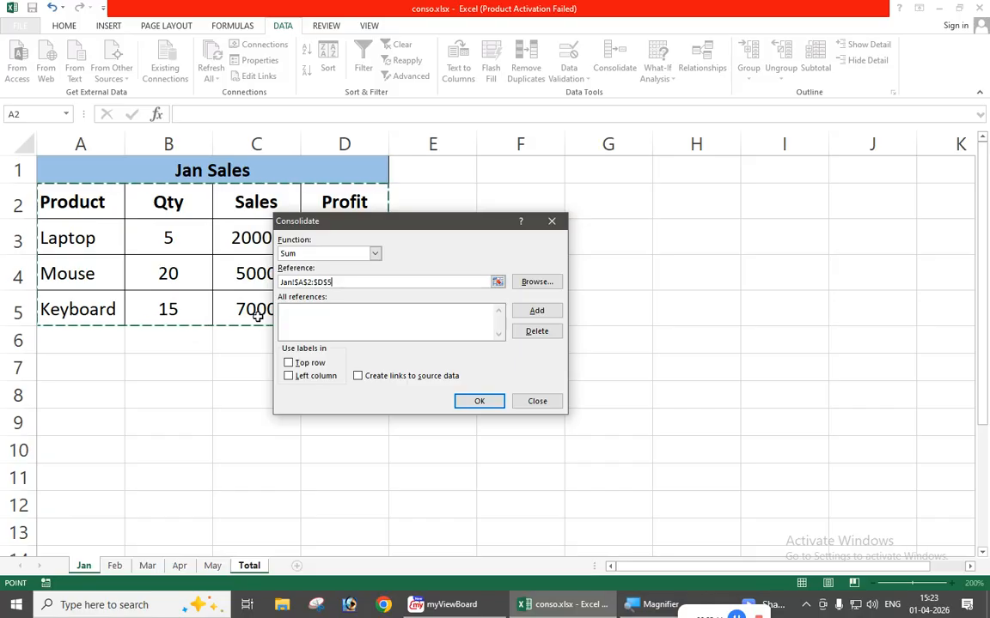
drag(363, 230, 456, 259)
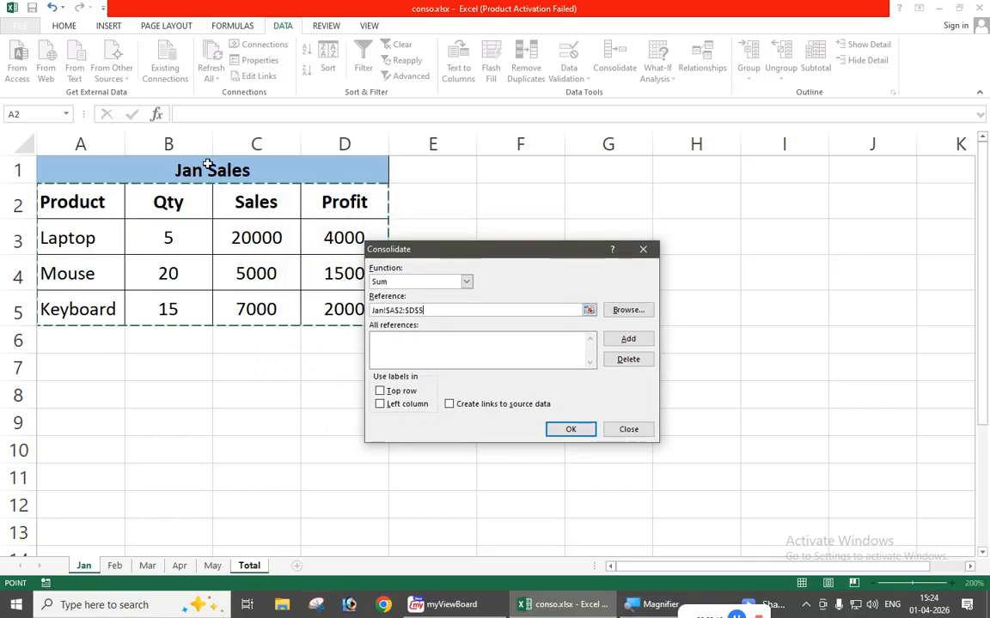
drag(447, 251, 318, 225)
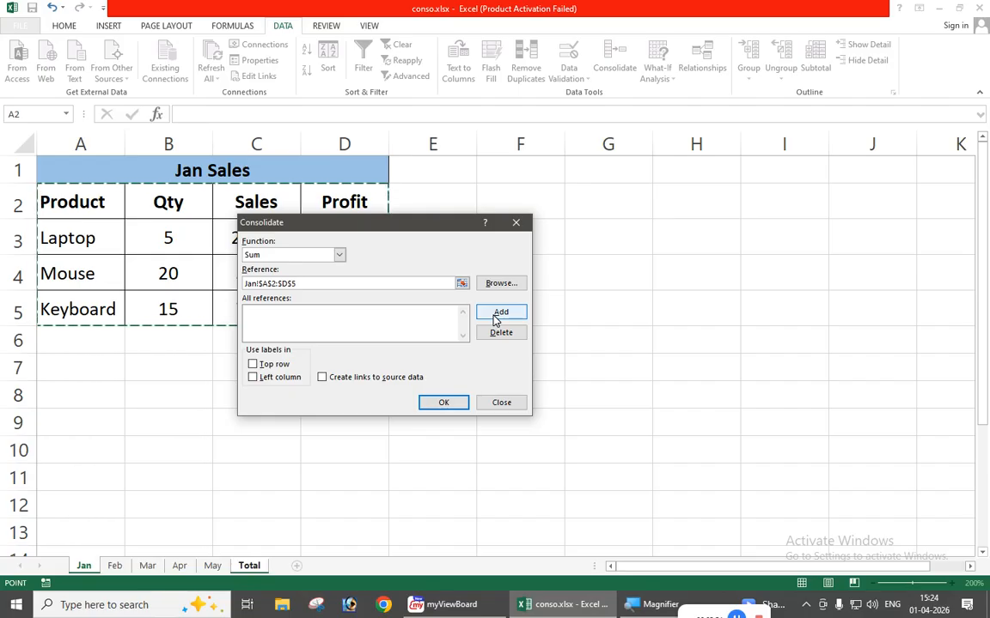
click(253, 365)
click(253, 378)
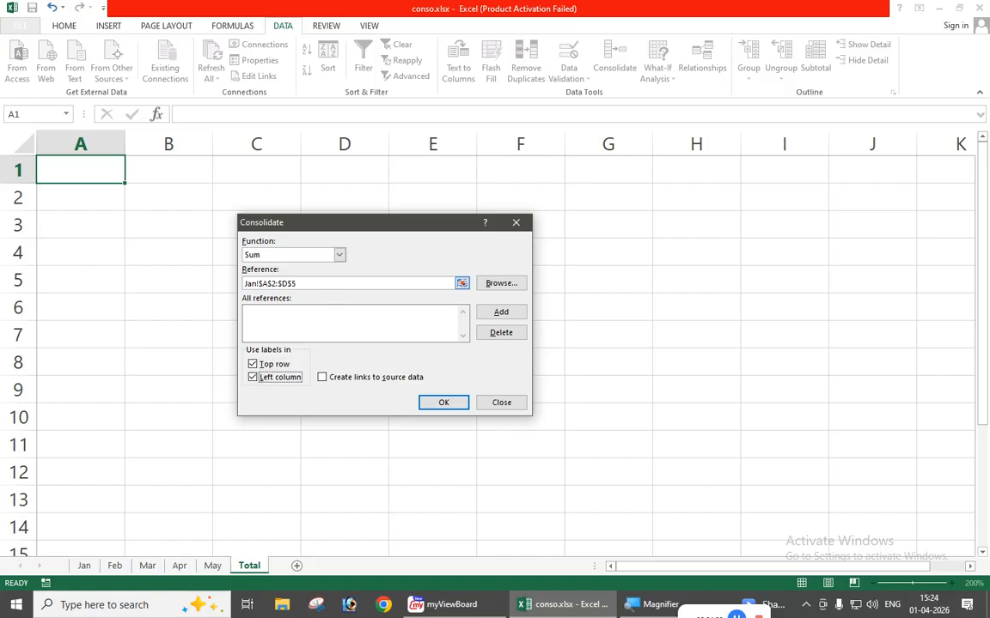
click(454, 283)
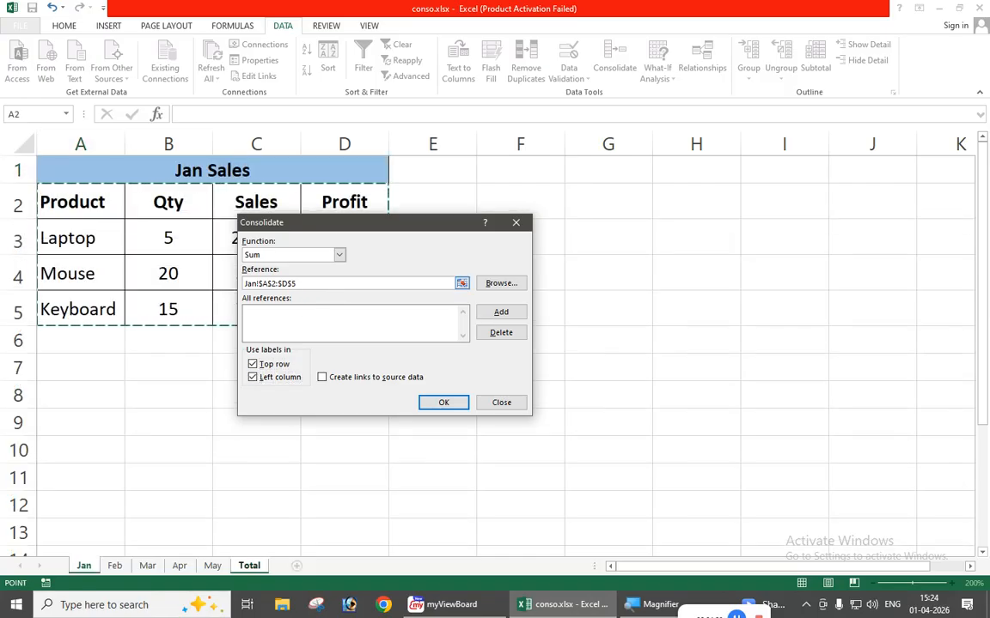
click(498, 314)
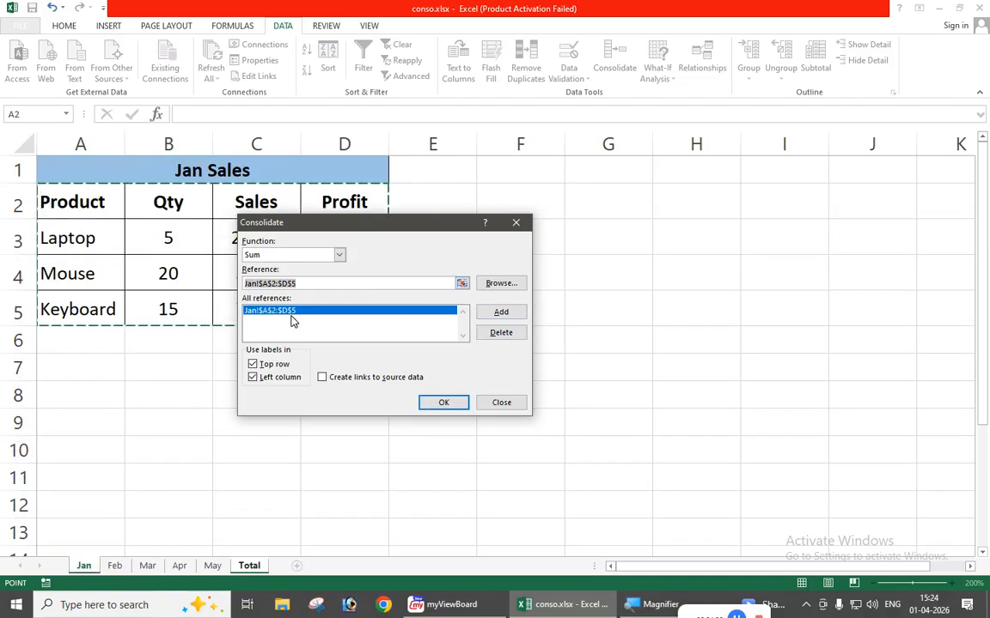
Add range A2:D5 of the Feb, Mar and Apr sheets to the consolidation references.
click(115, 566)
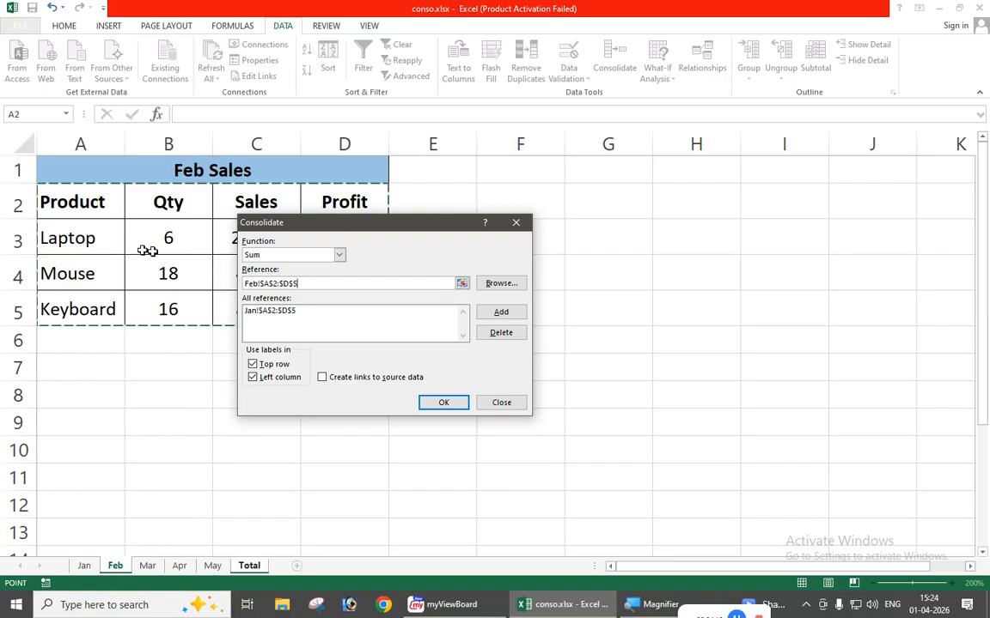
drag(64, 203, 328, 307)
click(492, 314)
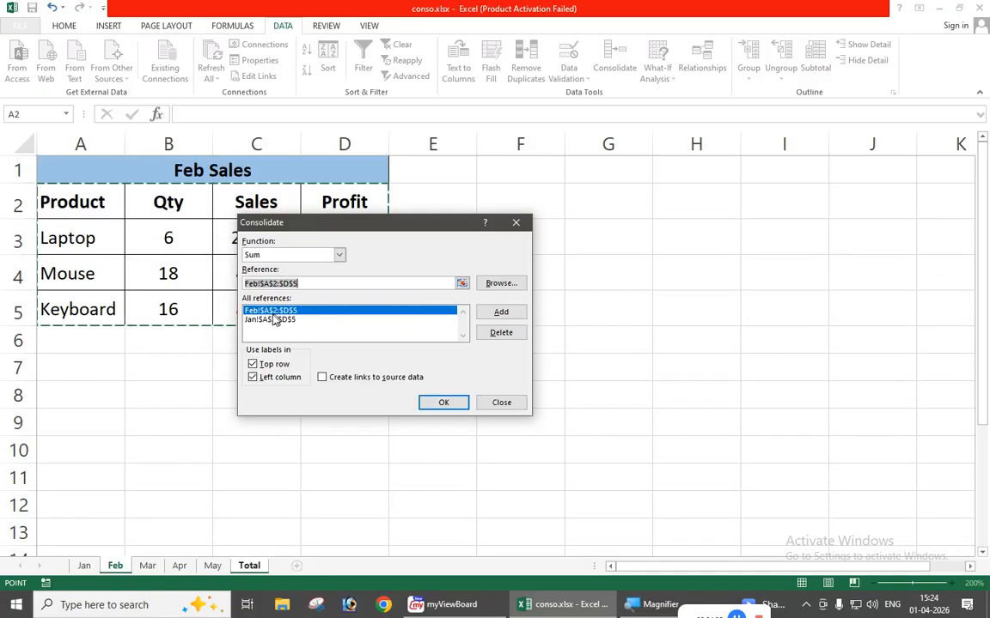
click(146, 566)
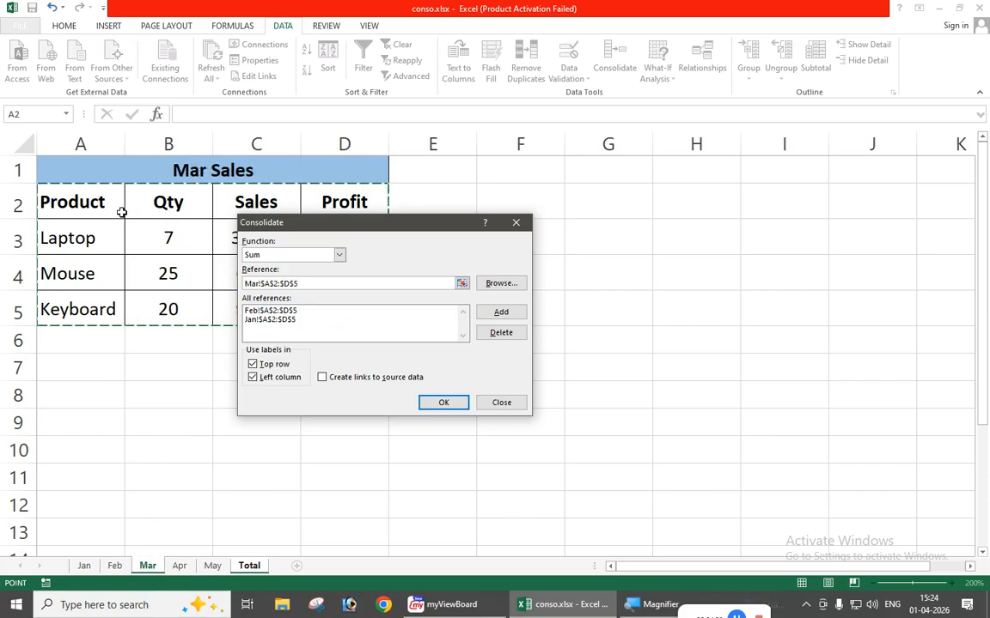
click(494, 318)
click(179, 566)
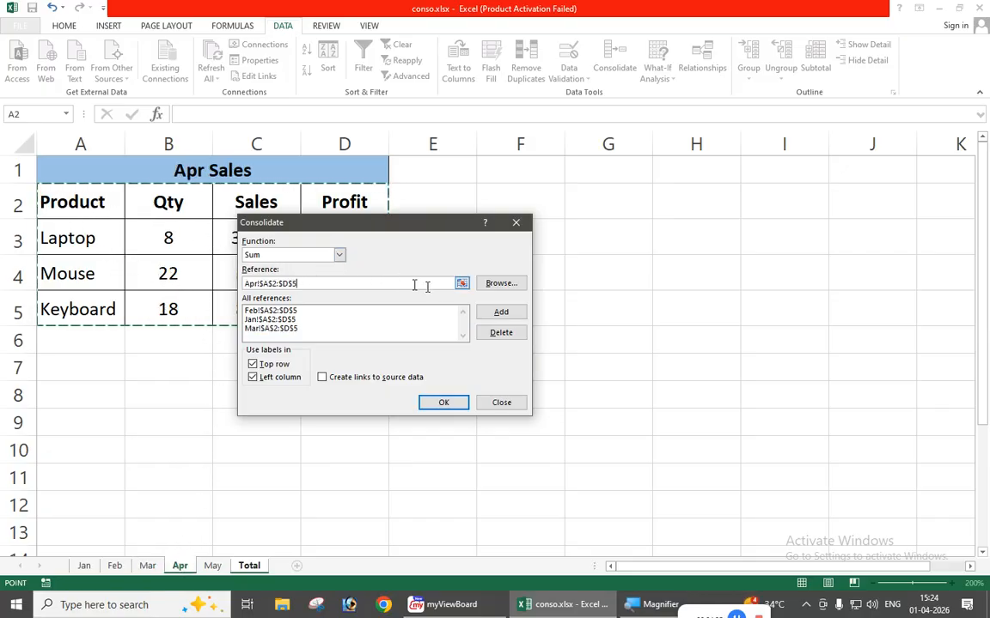
click(501, 312)
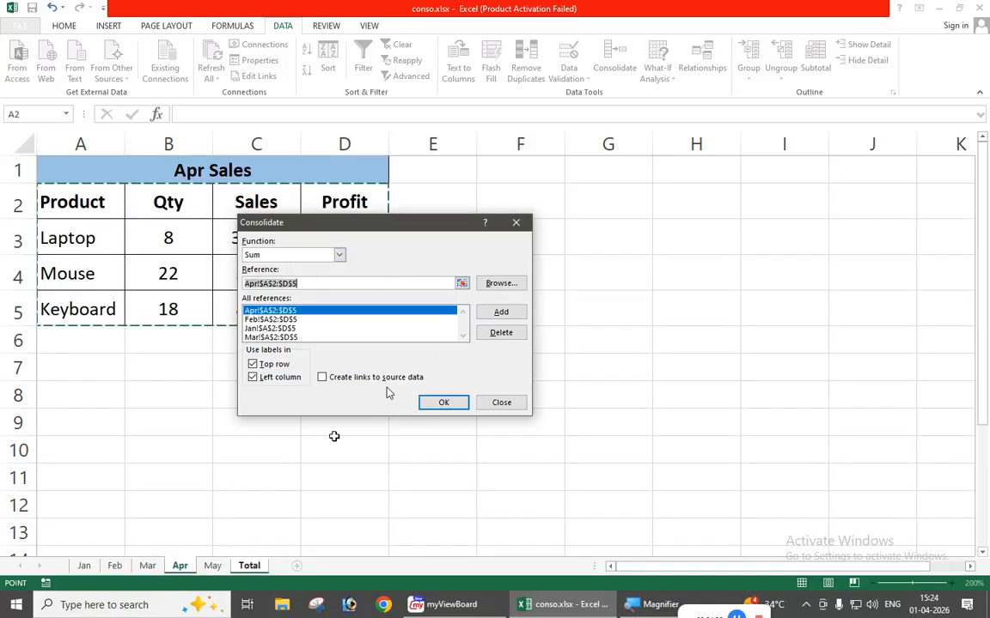
Add range A2:D5 of the May sheet to the references and run the consolidation.
click(212, 566)
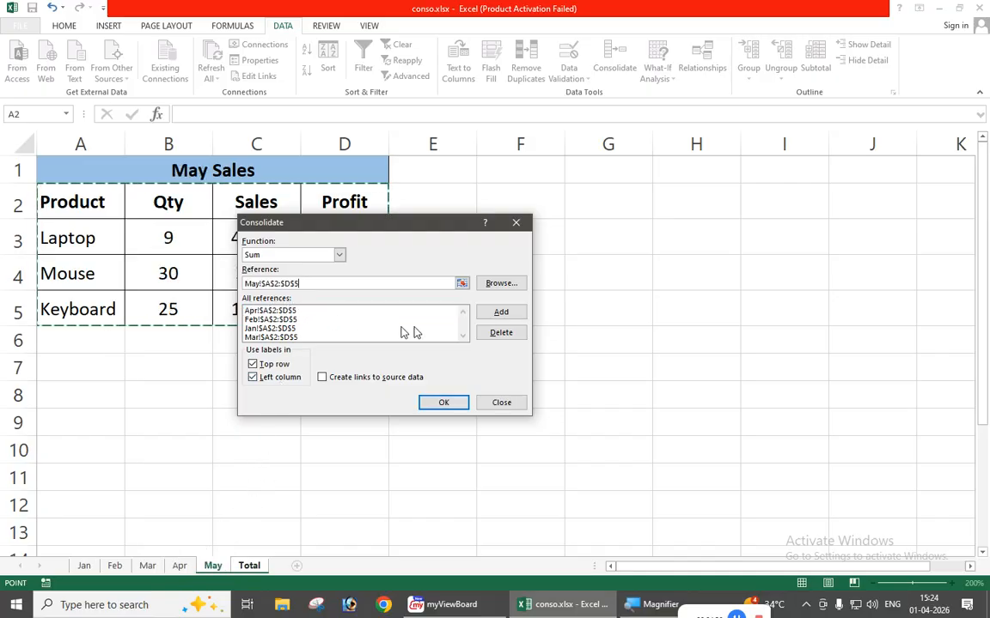
click(499, 314)
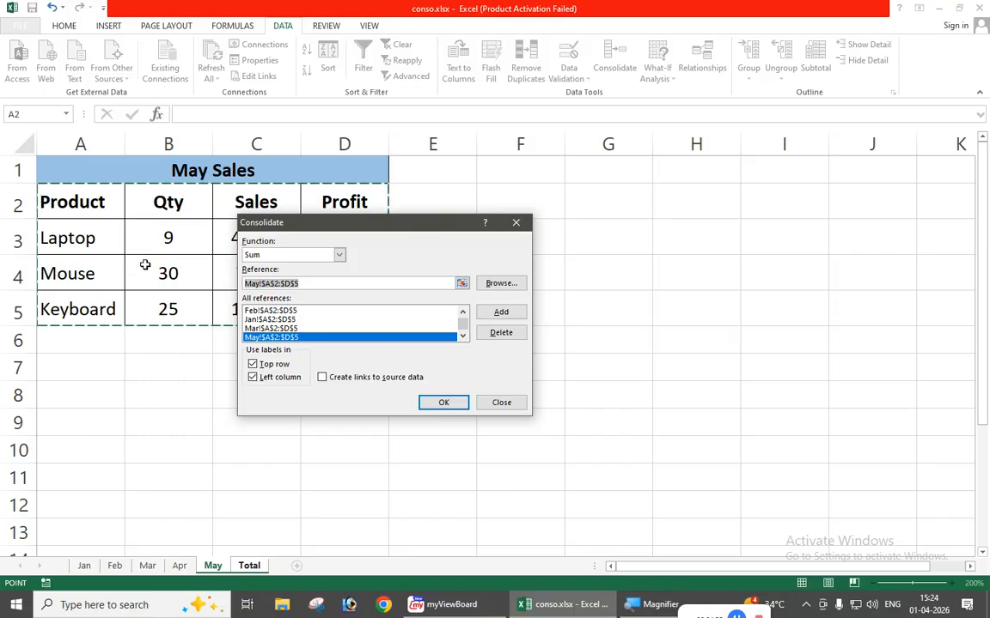
mouse_move(281, 225)
mouse_down()
mouse_move(299, 243)
mouse_move(273, 237)
mouse_up()
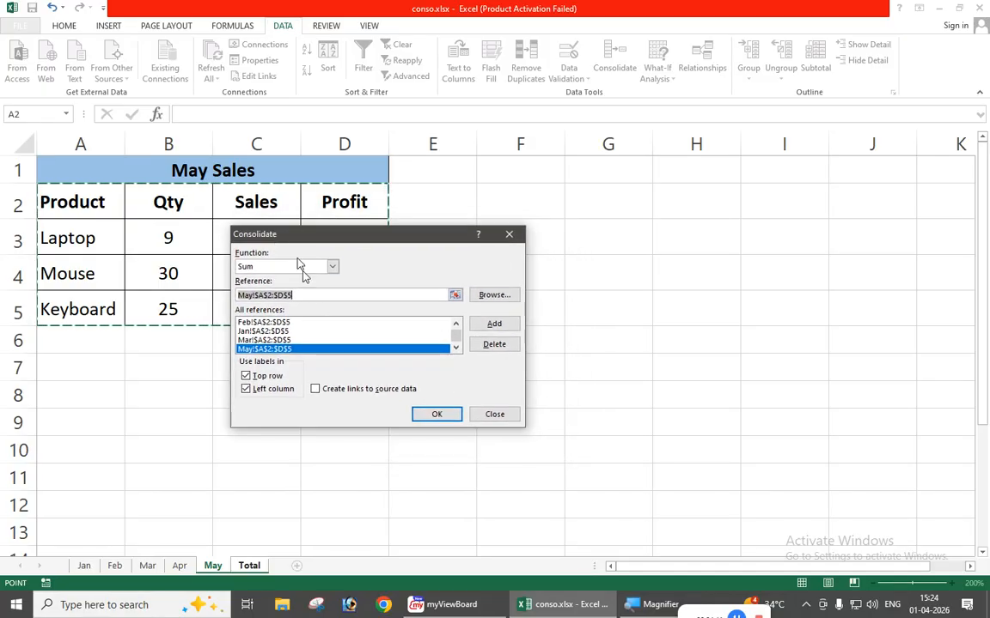
click(437, 415)
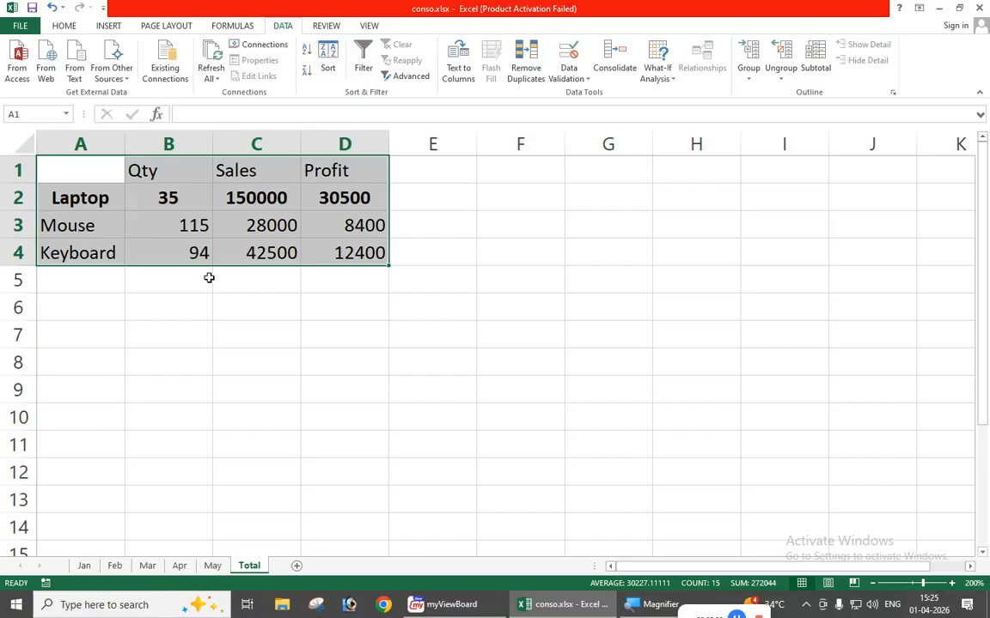
Compare the figures on the May, Apr and Mar sheets with the consolidated table on the Total sheet.
click(211, 565)
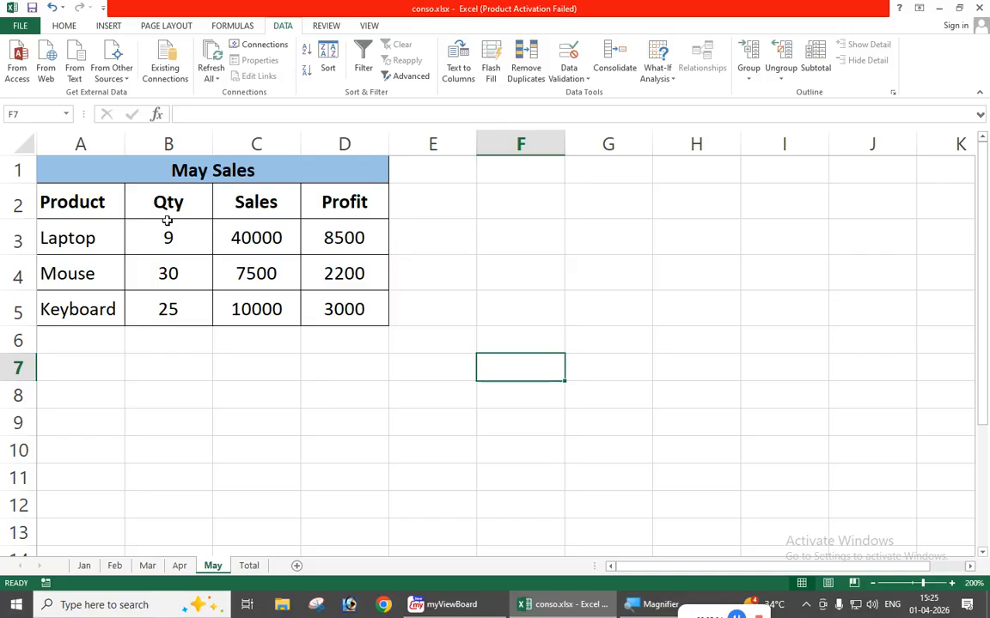
click(179, 565)
click(147, 570)
click(180, 570)
click(213, 570)
click(249, 567)
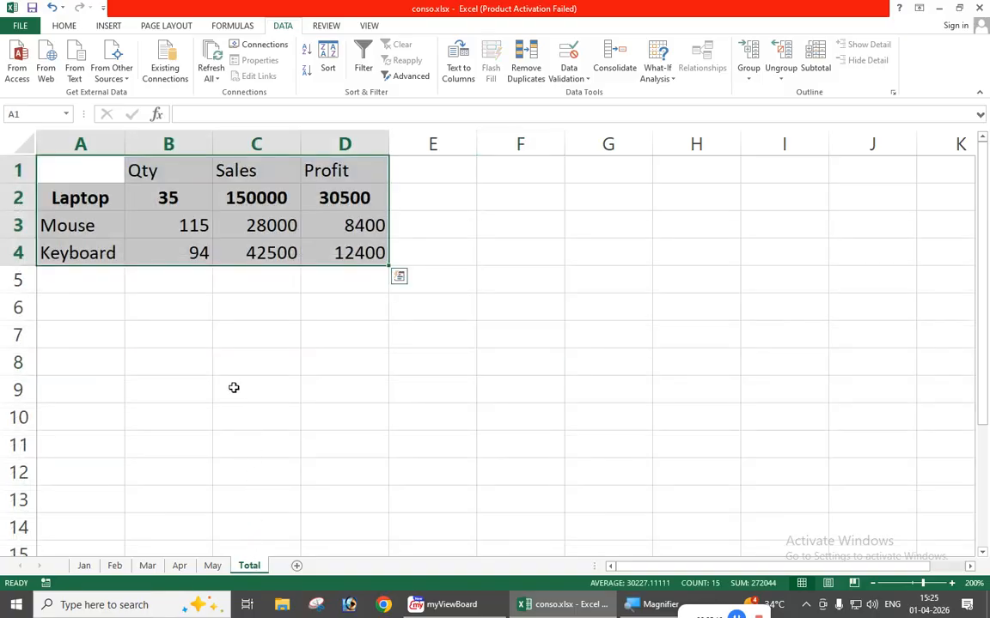
Clear the consolidated data from cells A1:D5 of the Total sheet.
click(81, 170)
drag(81, 170, 333, 270)
key(Delete)
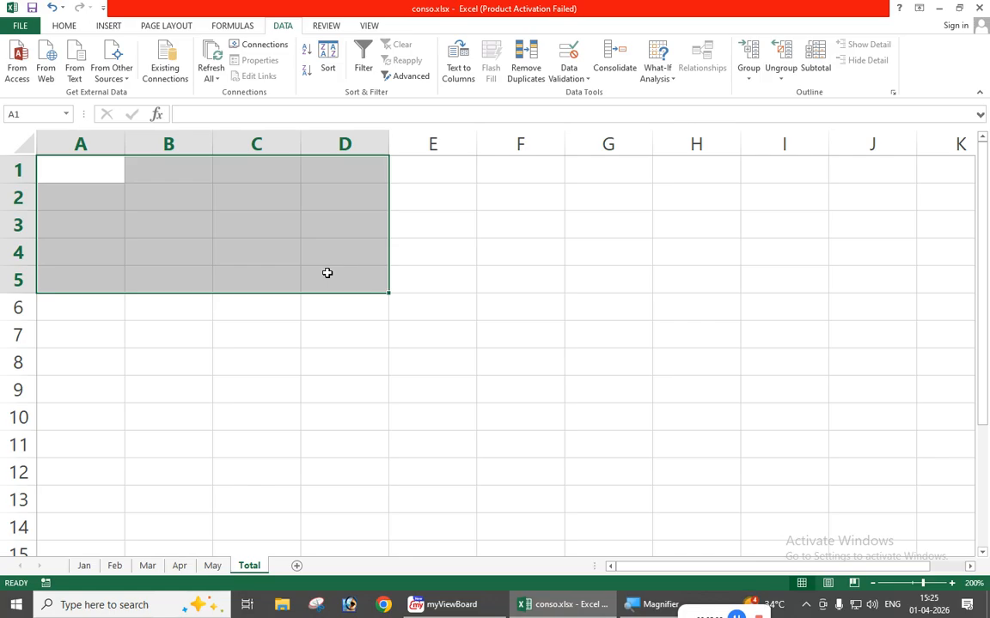
Copy the formatted May Sales table, including its title row, into the Total sheet starting at cell A1.
click(80, 172)
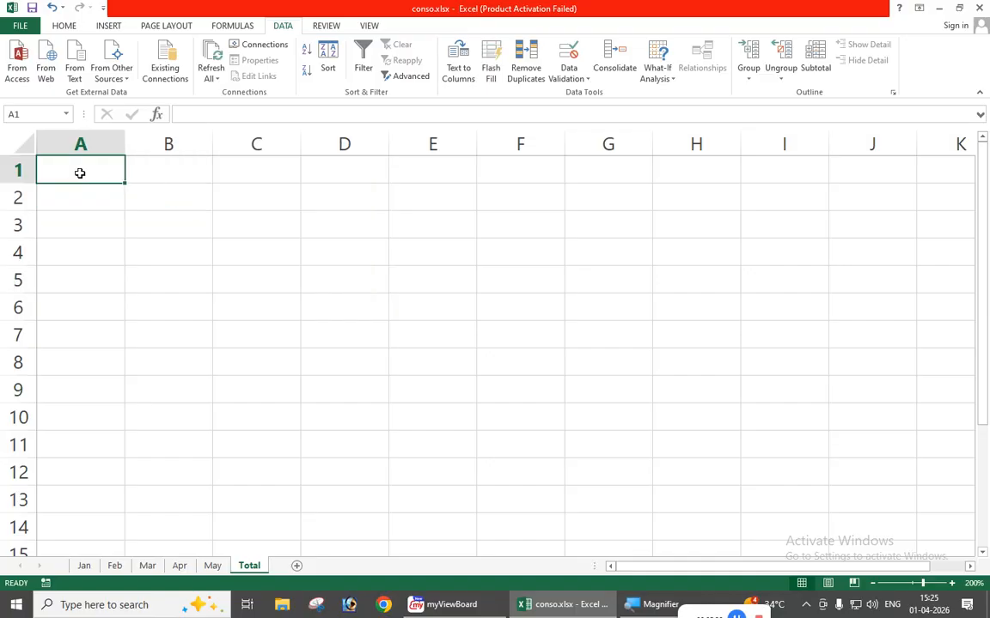
click(212, 566)
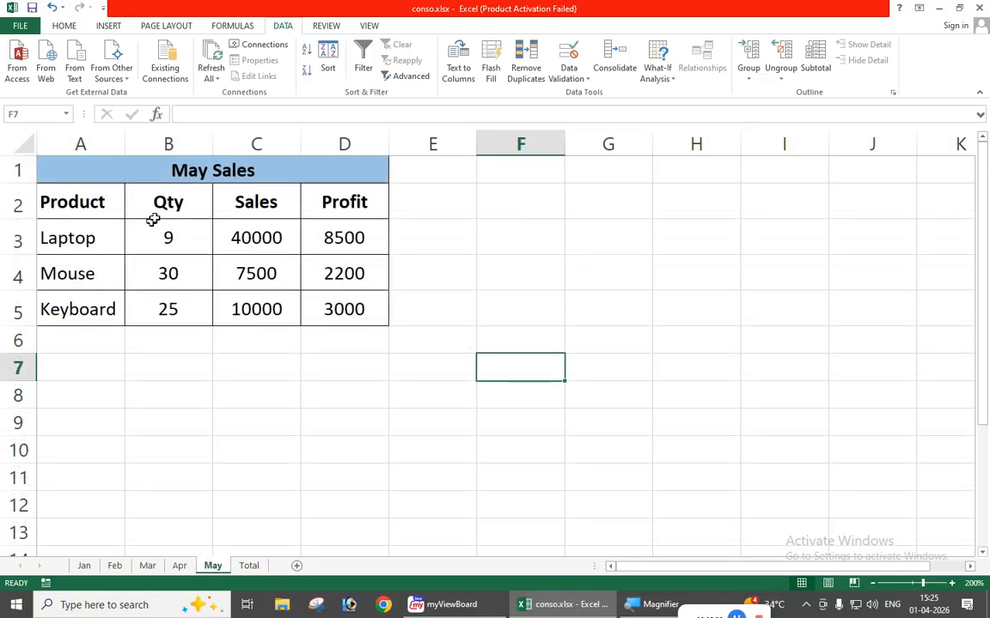
drag(198, 172, 203, 309)
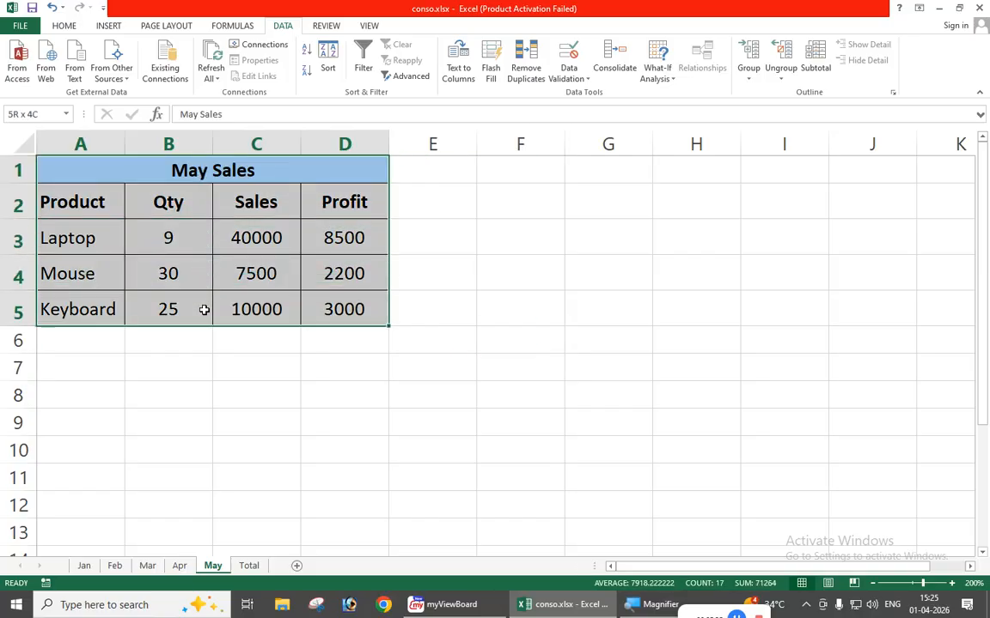
key(ctrl+c)
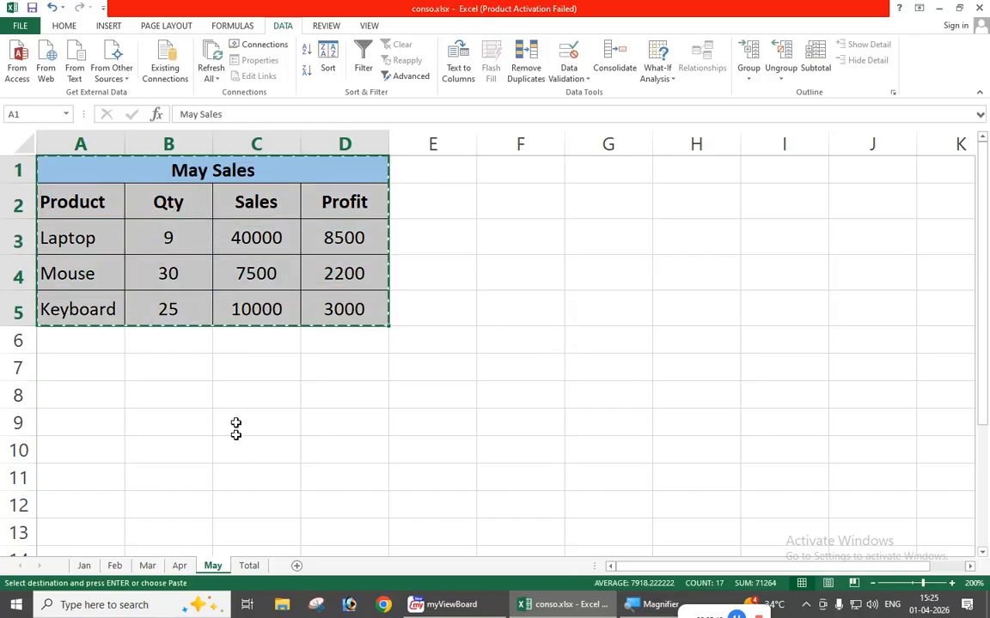
click(249, 565)
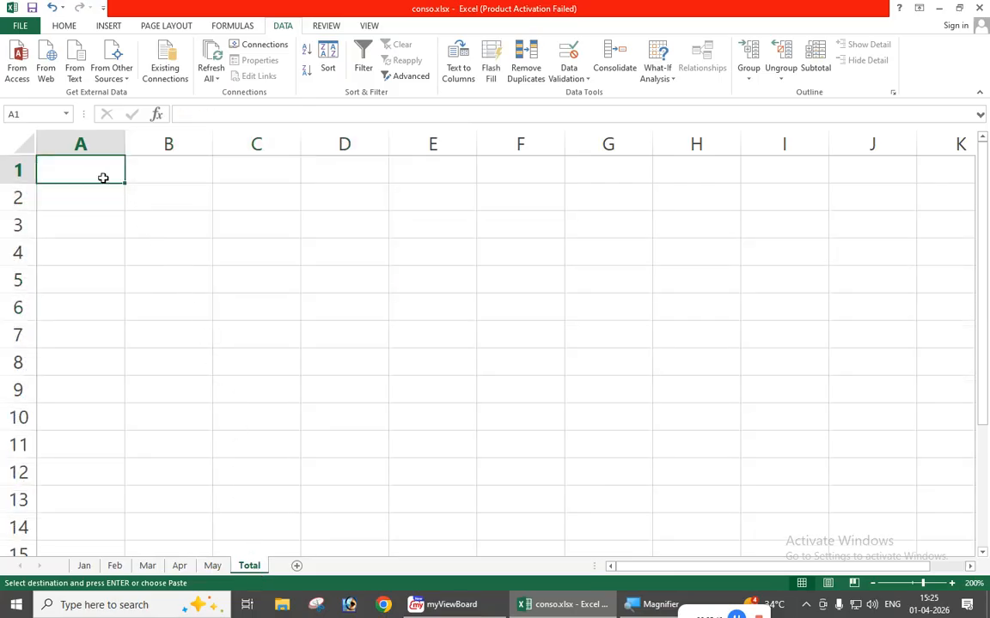
key(ctrl+v)
click(211, 384)
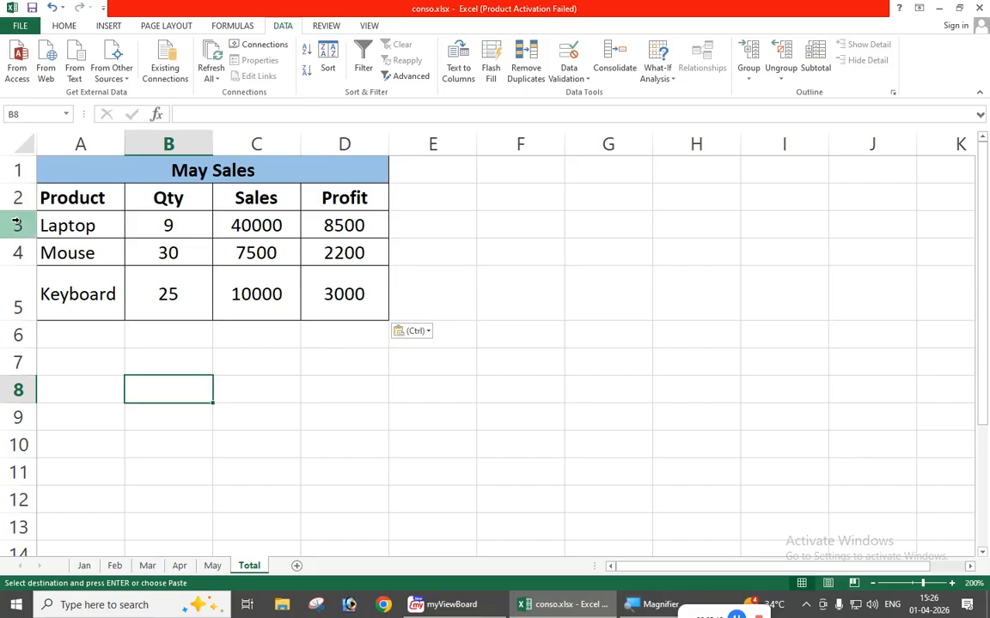
Compare the tables on the Mar, Apr and May sheets with the pasted table on the Total sheet.
click(147, 566)
click(180, 566)
click(213, 566)
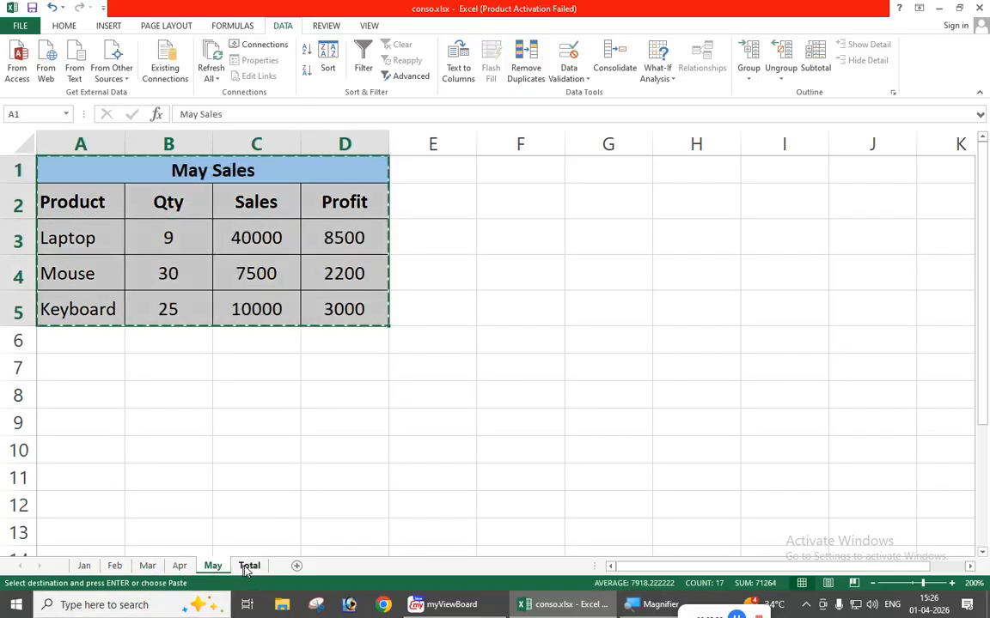
click(249, 566)
click(175, 287)
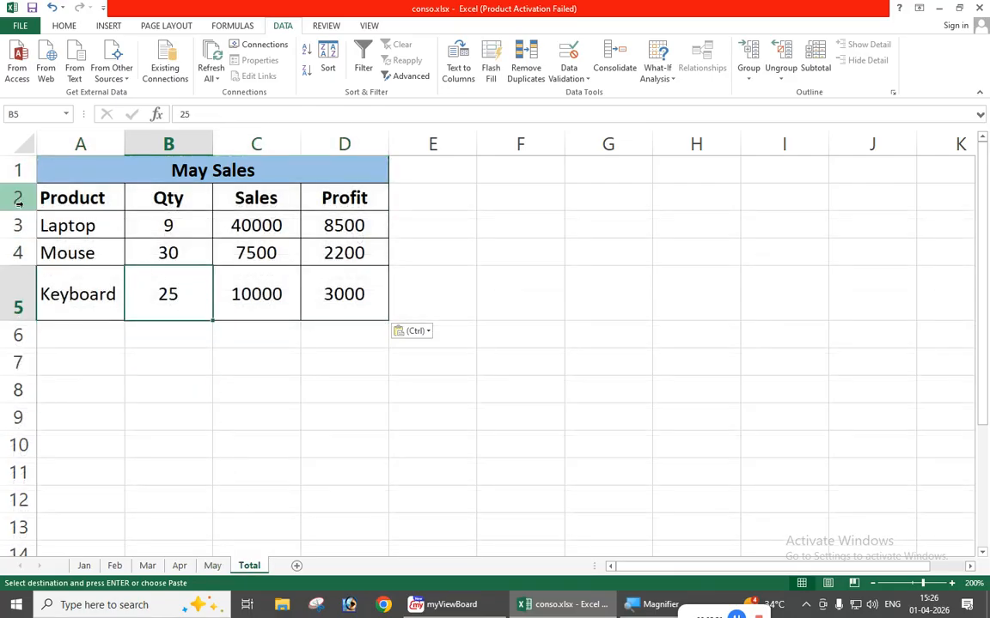
Set the height of rows 2 to 5 on the Total sheet to 20.
drag(18, 198, 18, 305)
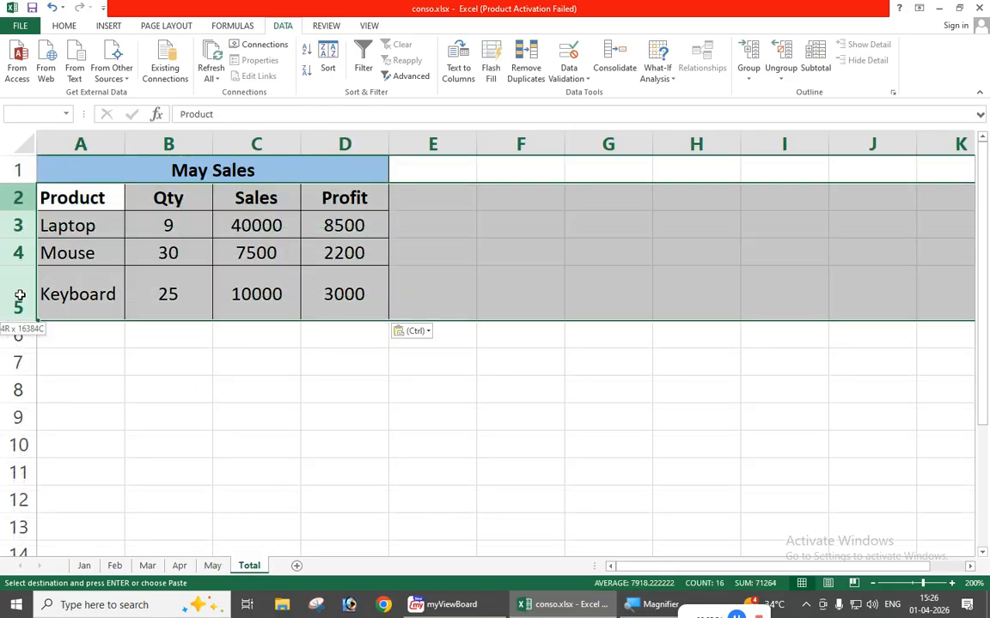
right_click(19, 252)
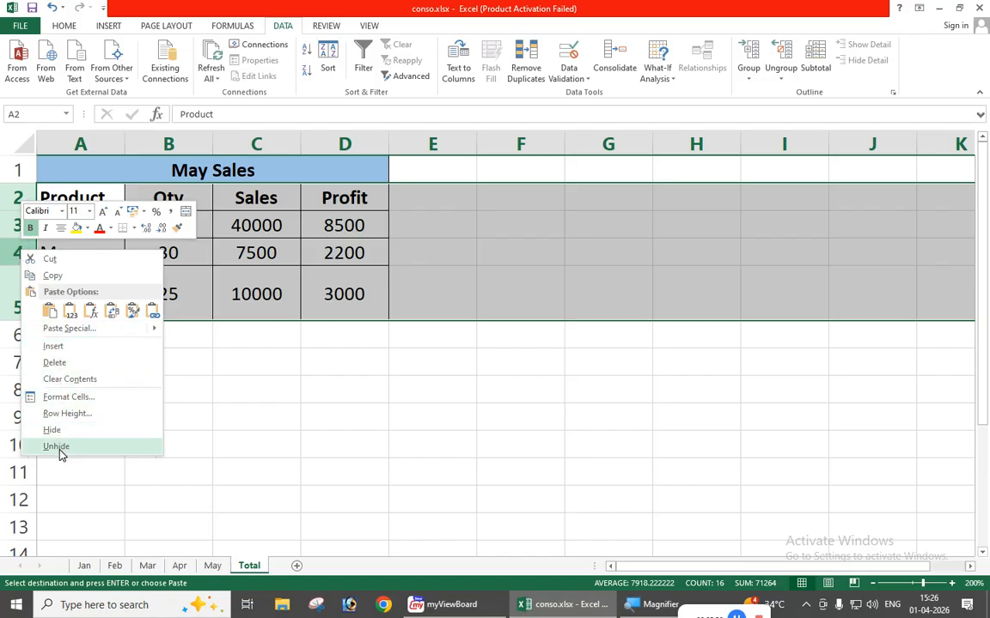
click(61, 415)
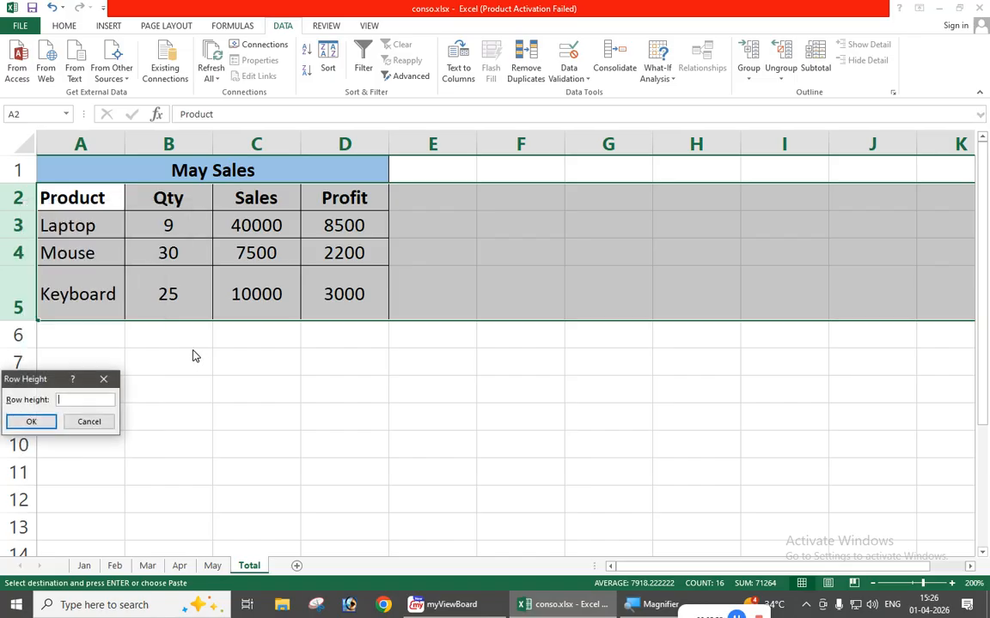
text(20)
key(Return)
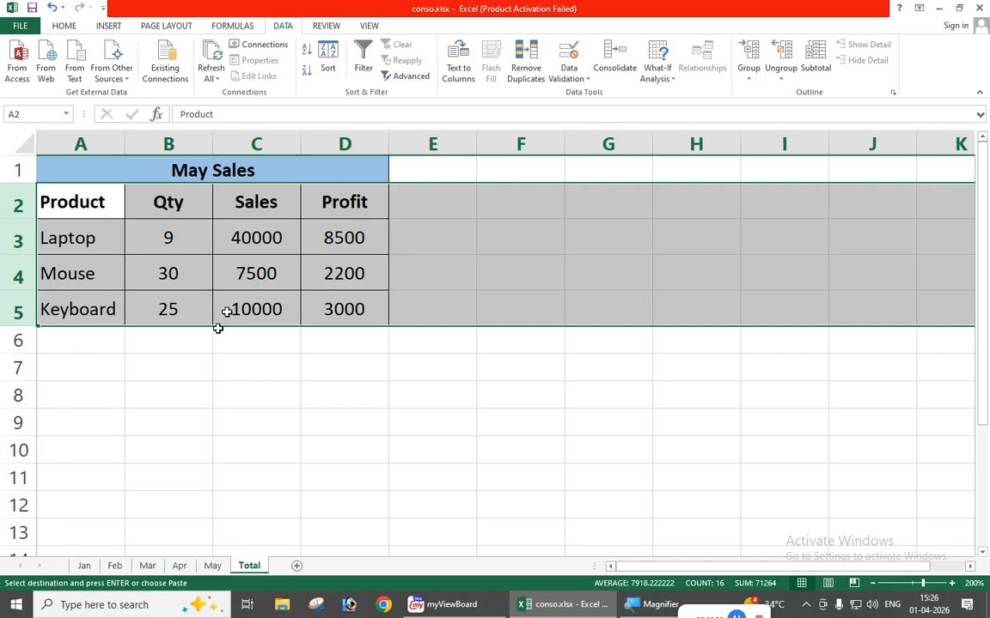
click(230, 282)
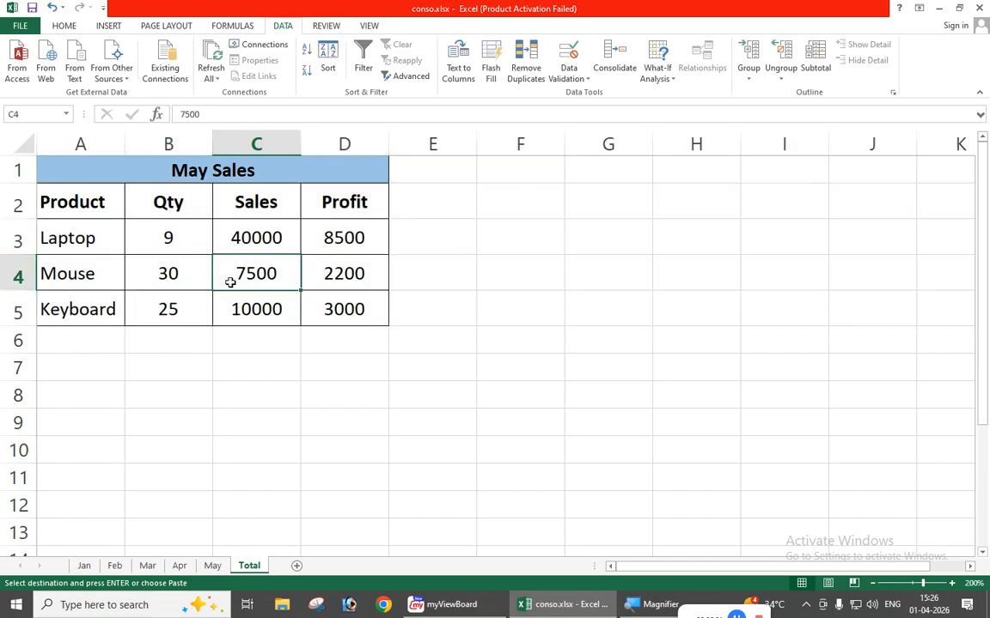
Clear the May quantity, sales and profit figures from cells B3:D5 of the Total sheet, keeping the headings and product names.
click(163, 241)
drag(197, 256, 315, 304)
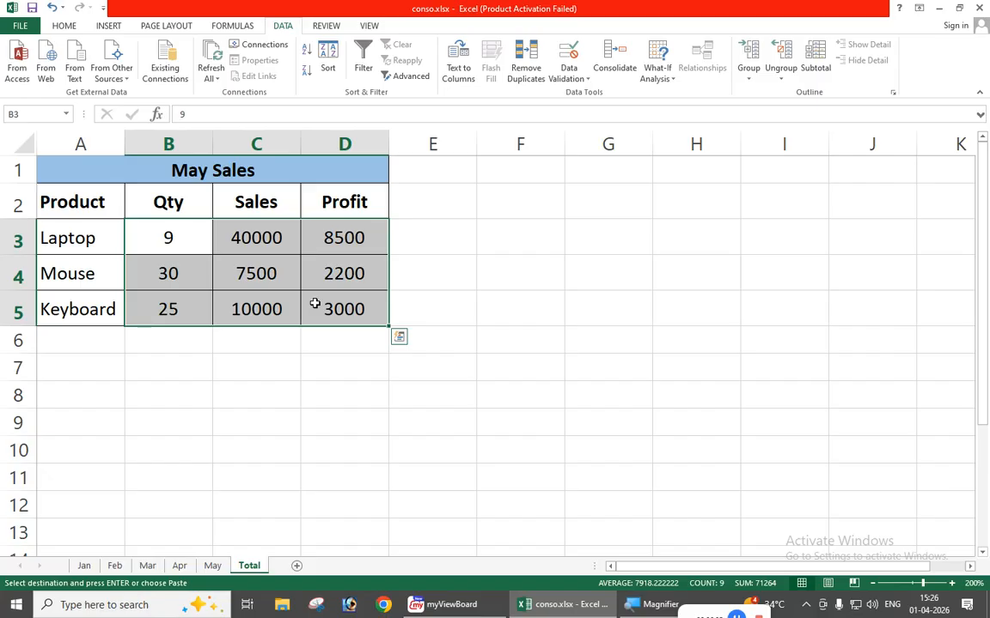
key(Delete)
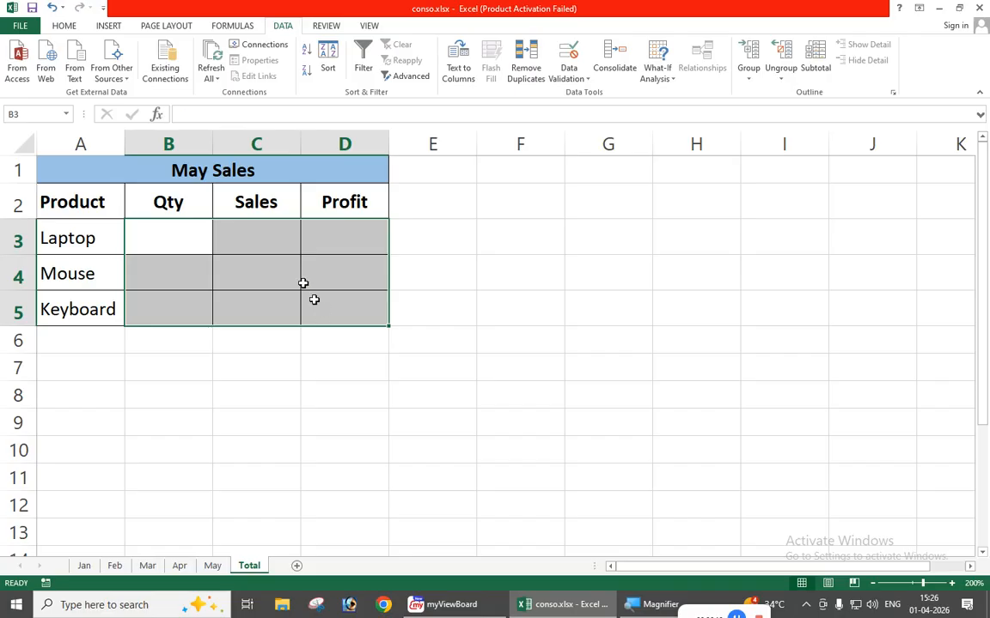
Change the table title in cell A1 of the Total sheet to Total Sales.
double_click(206, 169)
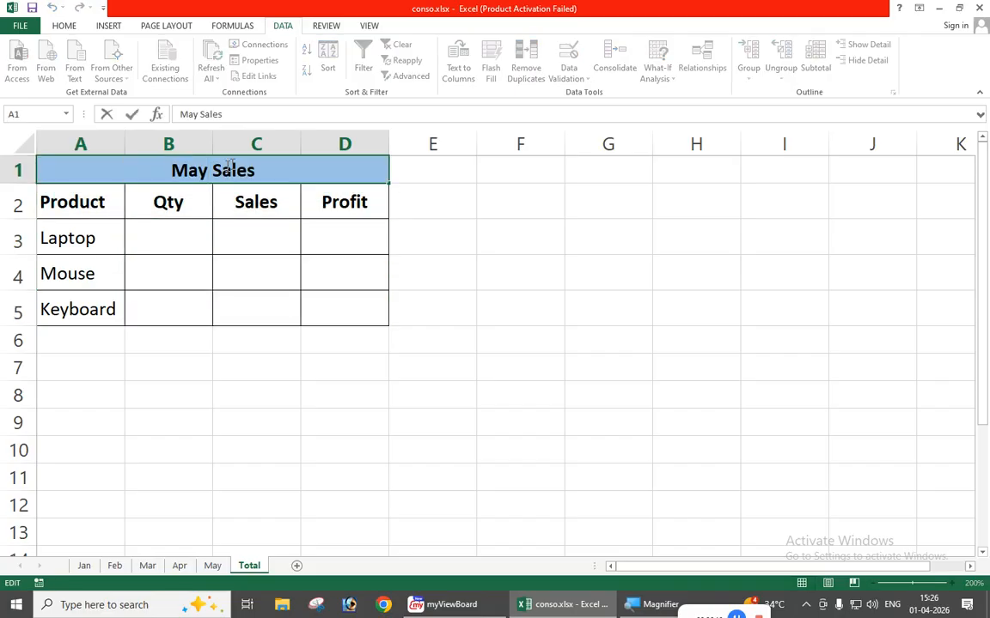
key(BackSpace)
key(BackSpace)
key(BackSpace)
text(Y)
key(BackSpace)
text(To)
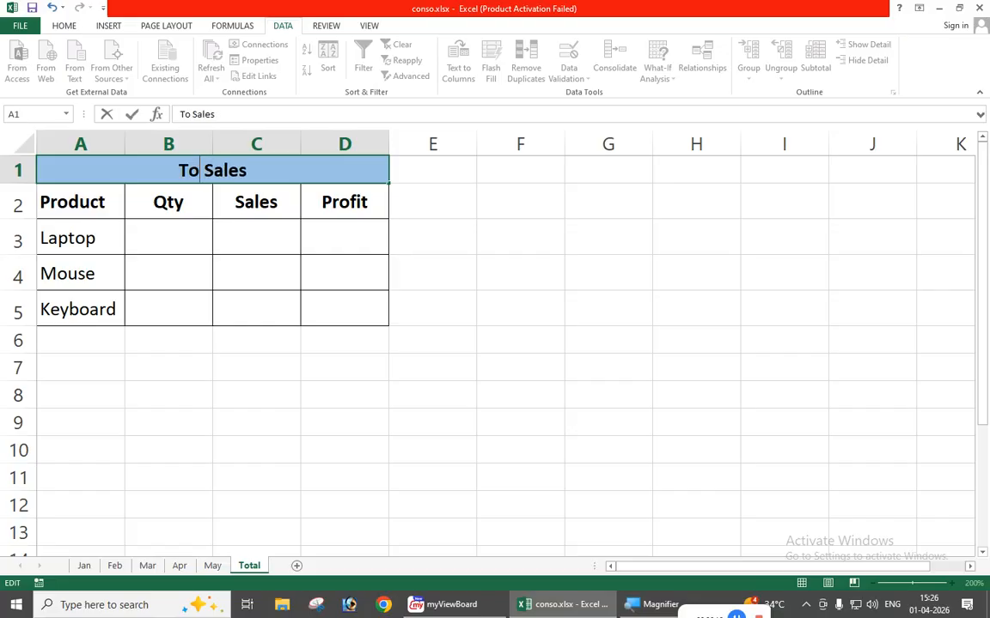
text(tal)
key(Return)
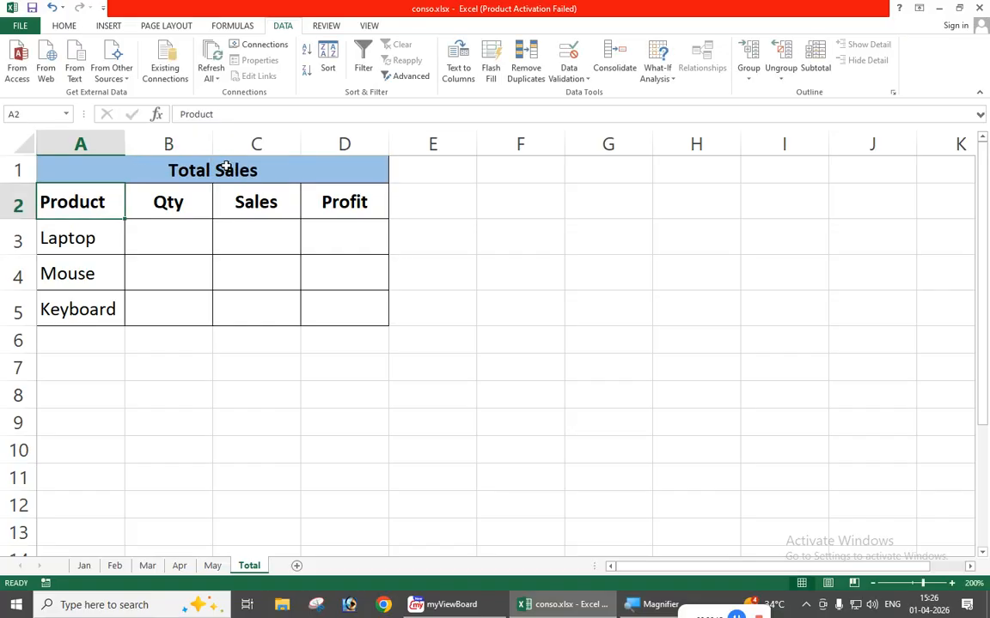
Begin a formula in cell B3 of the Total sheet that adds the laptop quantities, =Jan!B3+Feb!B3+.
click(176, 232)
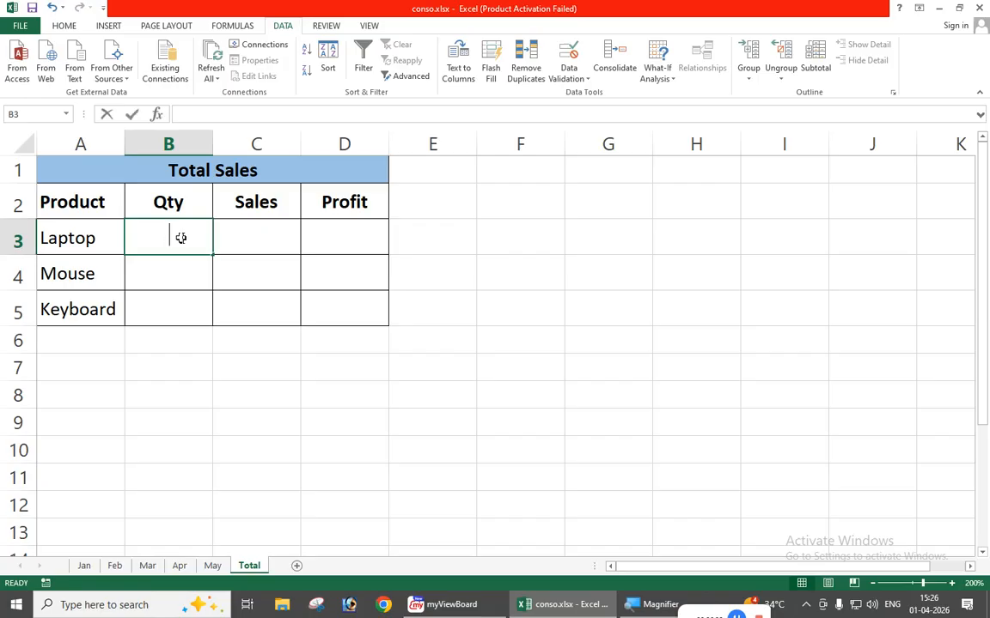
text(=)
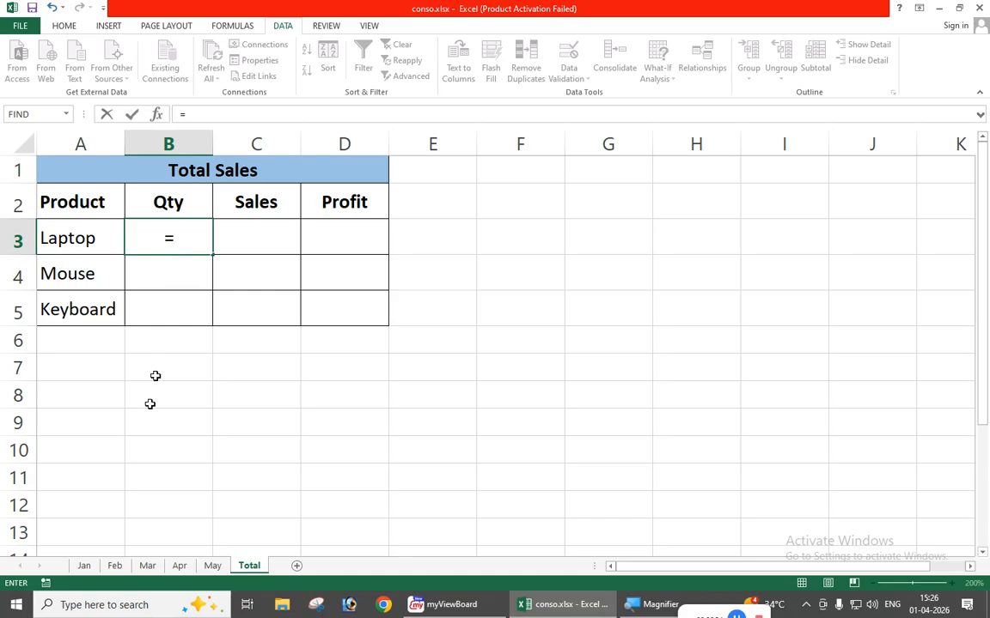
click(83, 566)
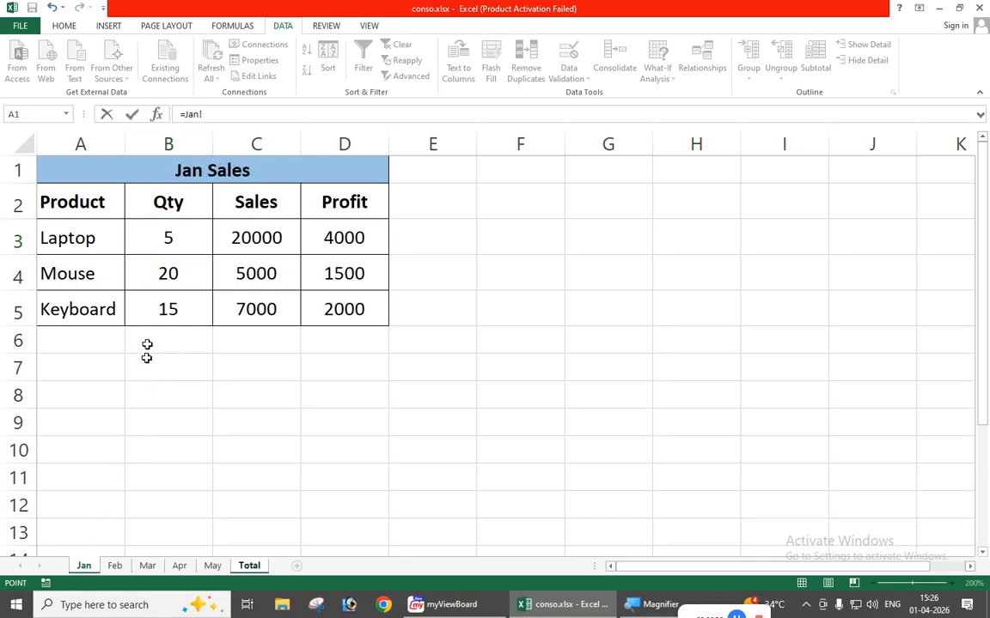
click(149, 238)
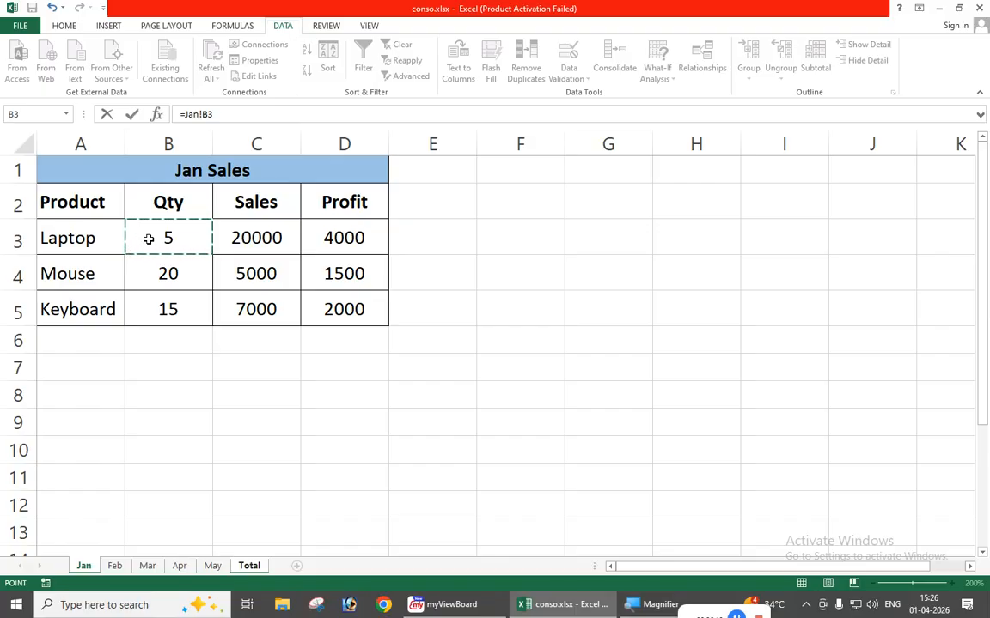
text(+)
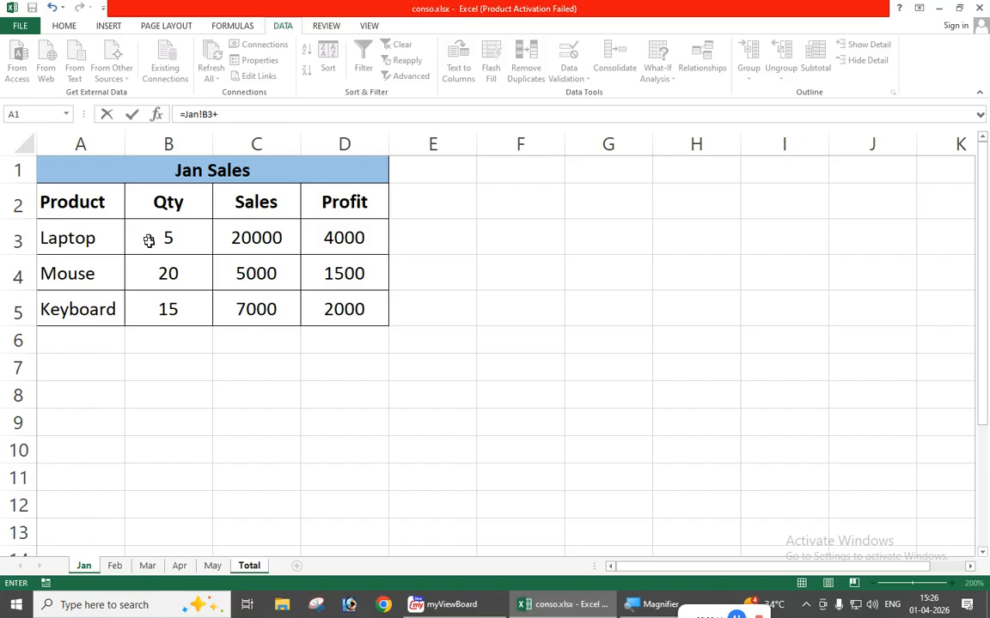
click(113, 565)
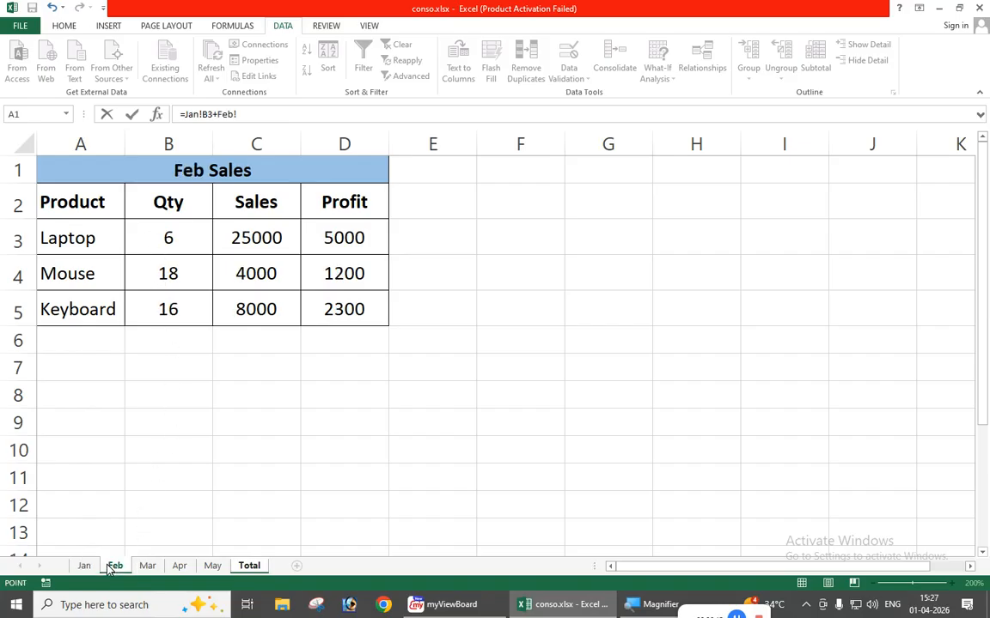
click(155, 234)
text(+)
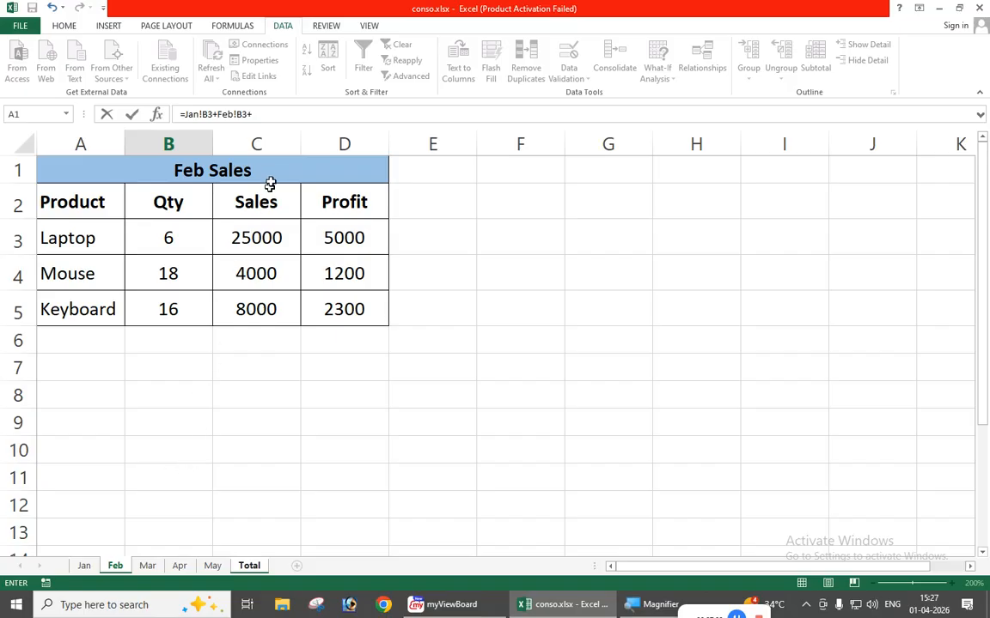
Complete the laptop quantity formula by adding Mar!B3, Apr!B3 and May!B3, and enter it.
click(261, 116)
click(148, 565)
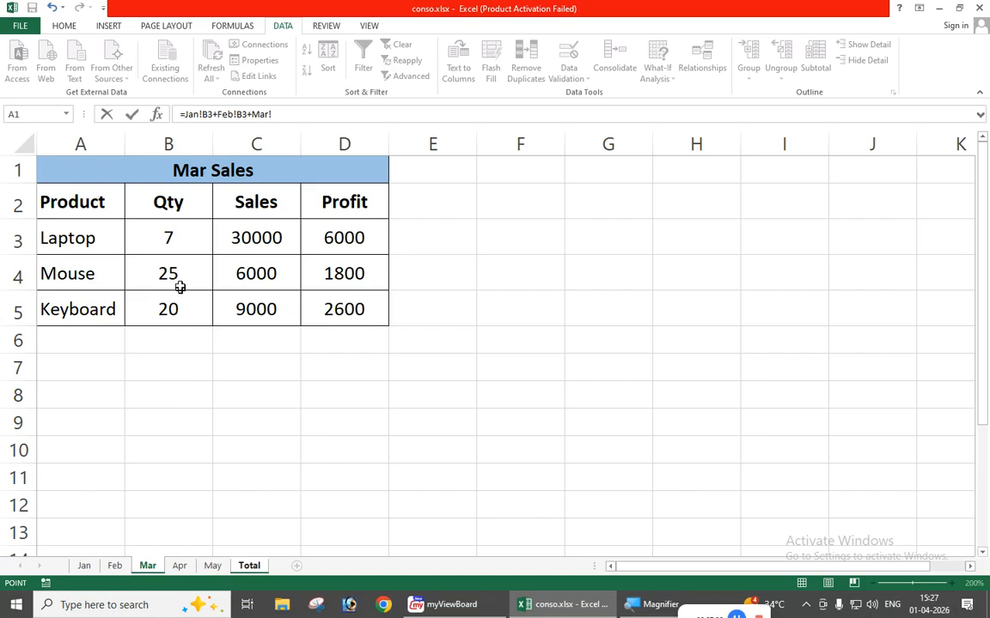
click(168, 239)
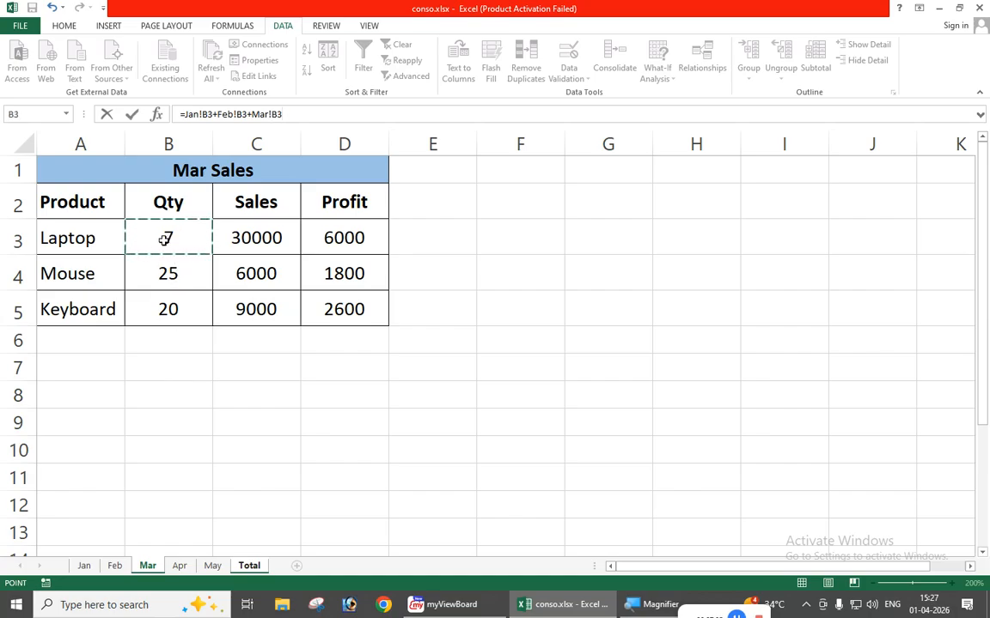
text(+)
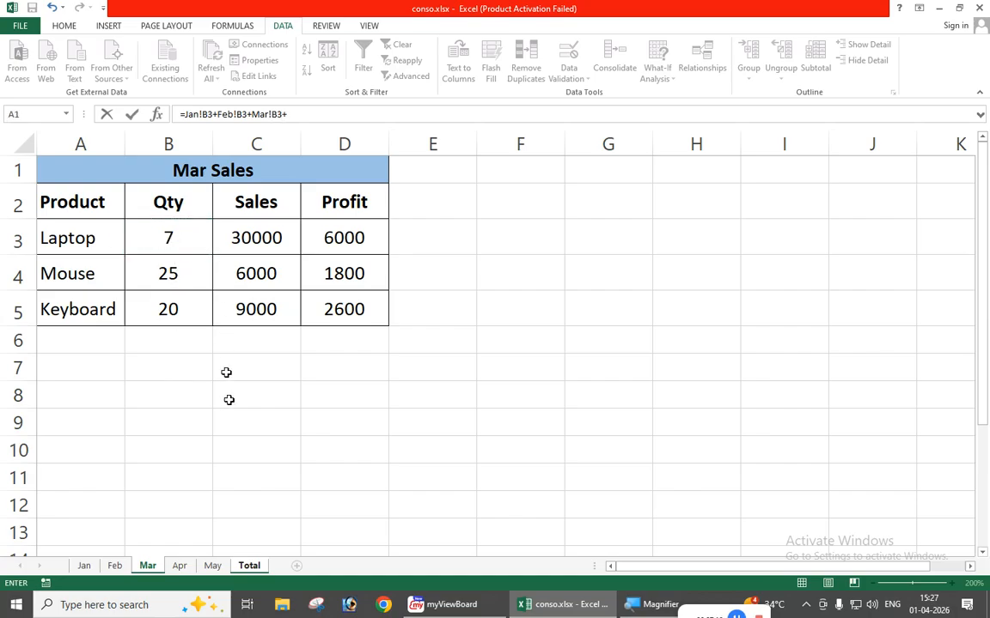
click(180, 565)
click(149, 229)
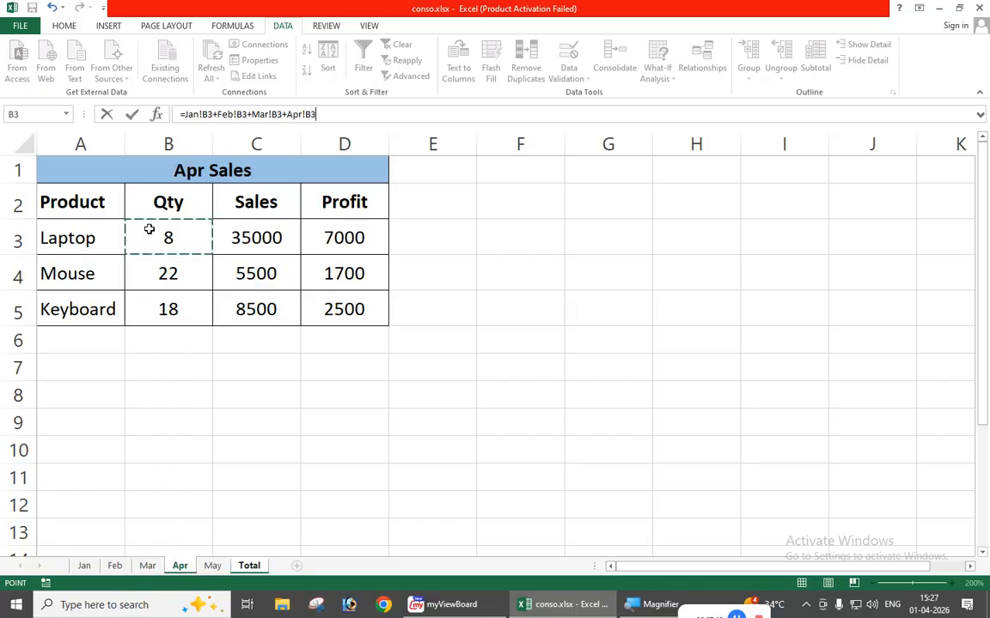
text(+)
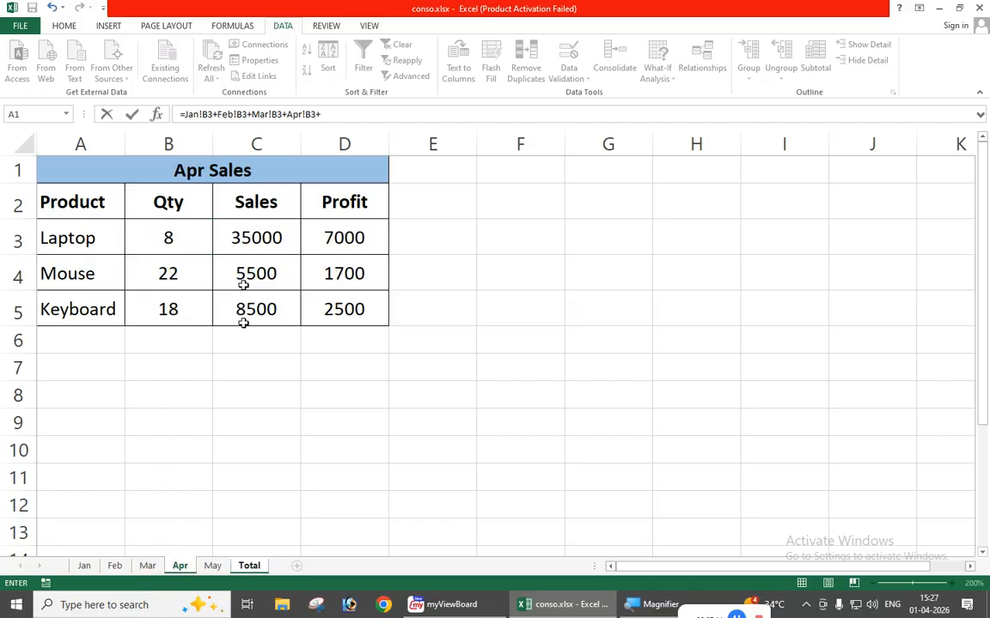
click(212, 566)
click(159, 243)
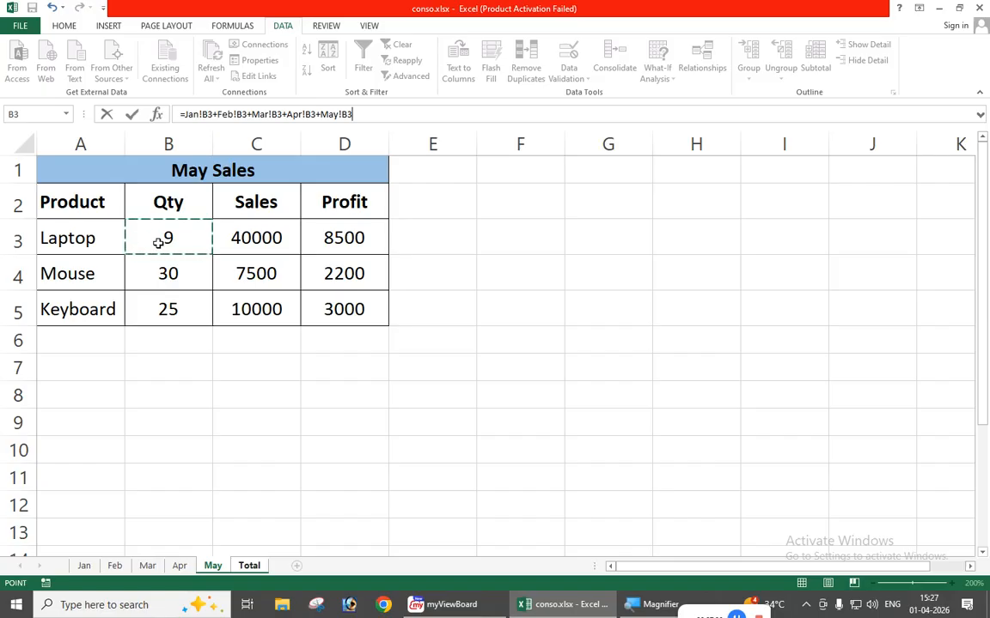
key(Return)
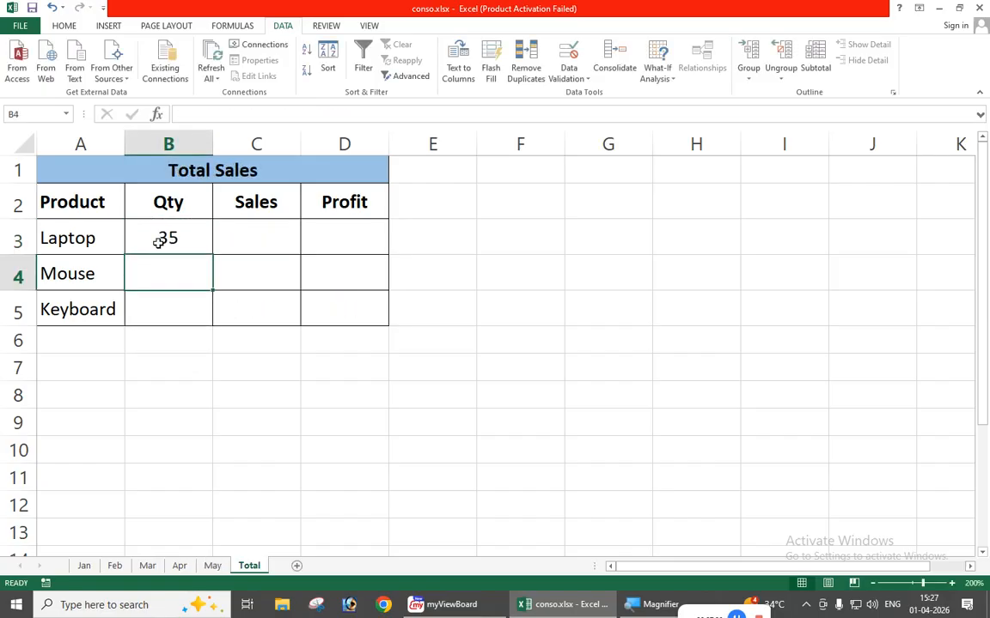
Fill the laptop quantity formula from cell B3 across the whole range B3:D5 of the Total sheet.
click(167, 248)
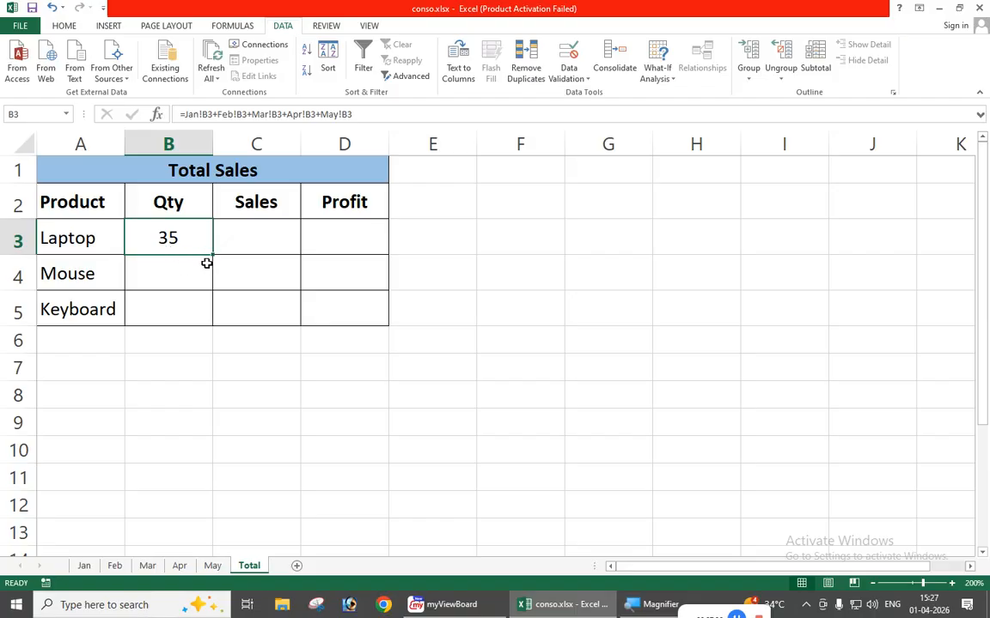
drag(212, 255, 381, 322)
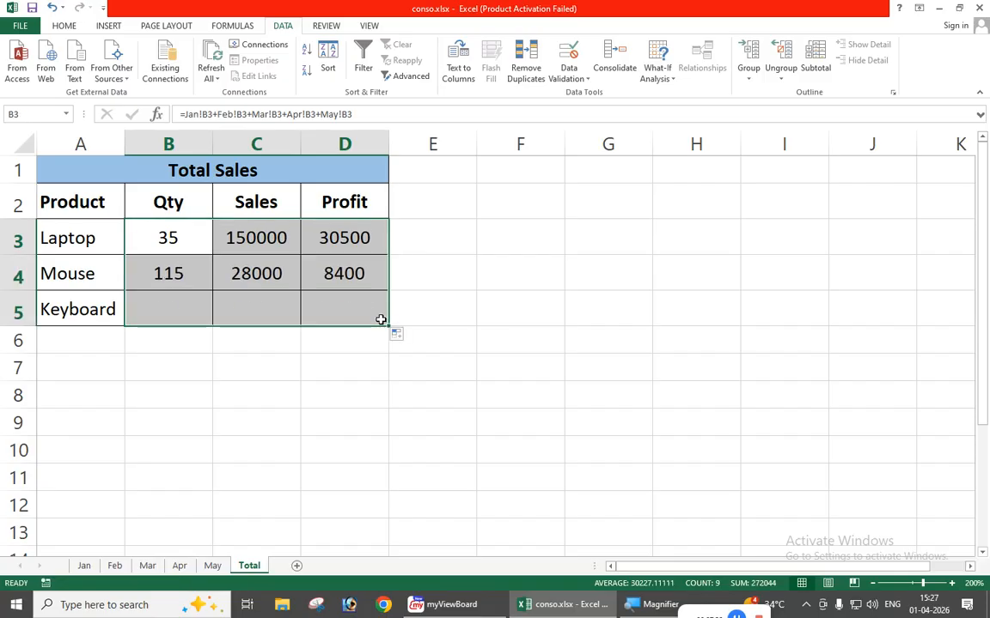
click(439, 278)
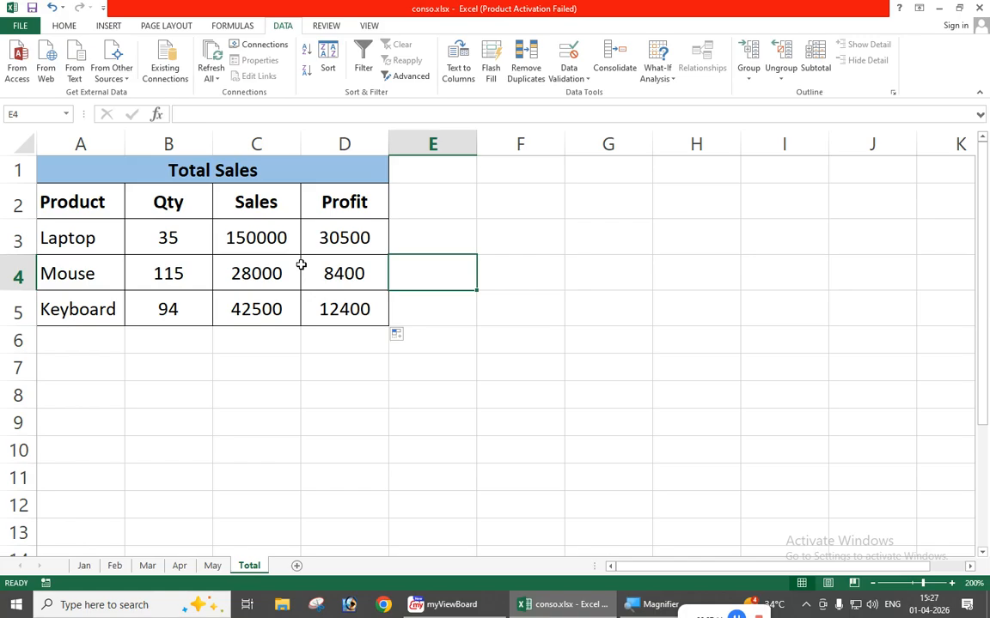
Inspect the summing formulas in the Sales column for the laptop, mouse and keyboard rows.
click(287, 262)
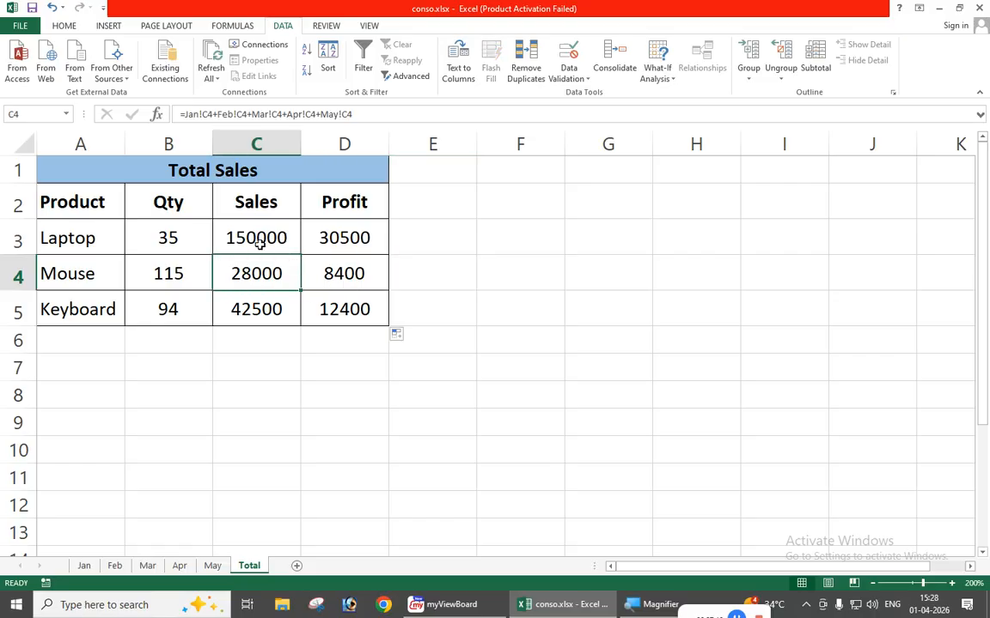
click(259, 244)
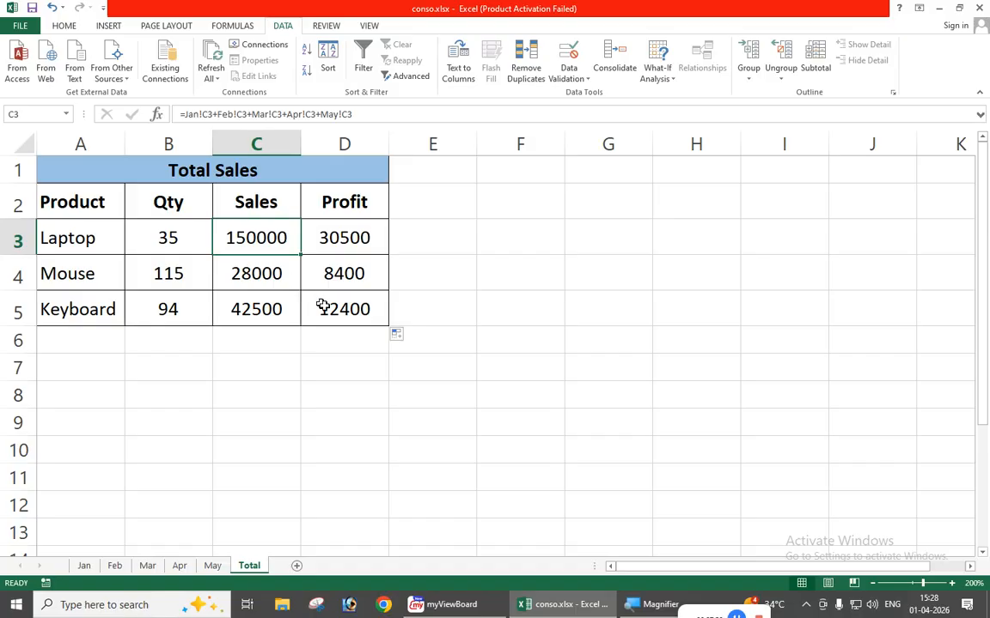
click(274, 294)
click(260, 273)
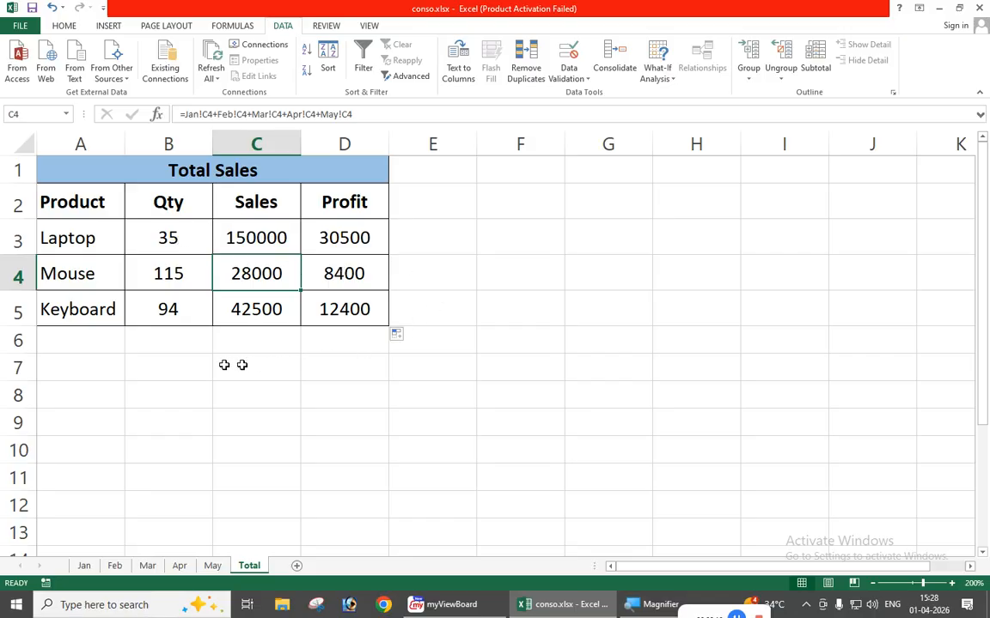
Examine the functions offered by the Consolidate command from cell A7, close its dialog and view the Jan sheet.
click(90, 365)
click(614, 65)
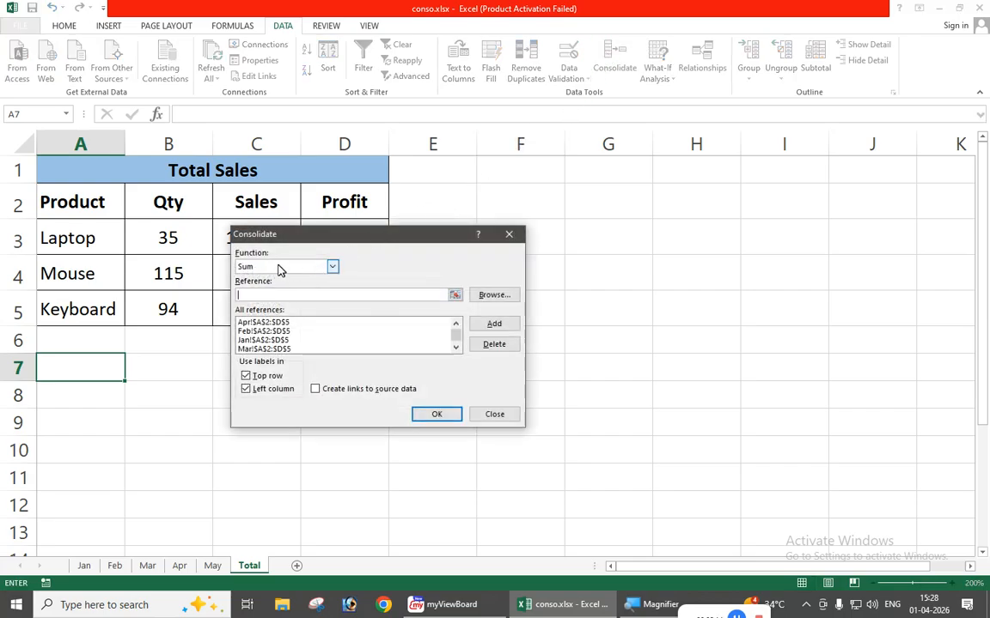
click(332, 267)
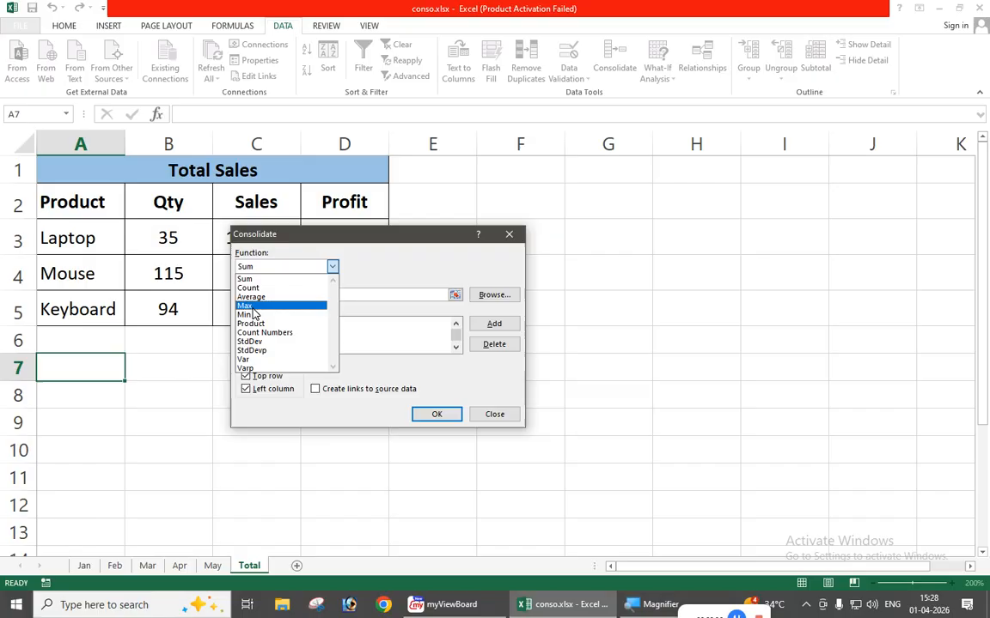
click(509, 238)
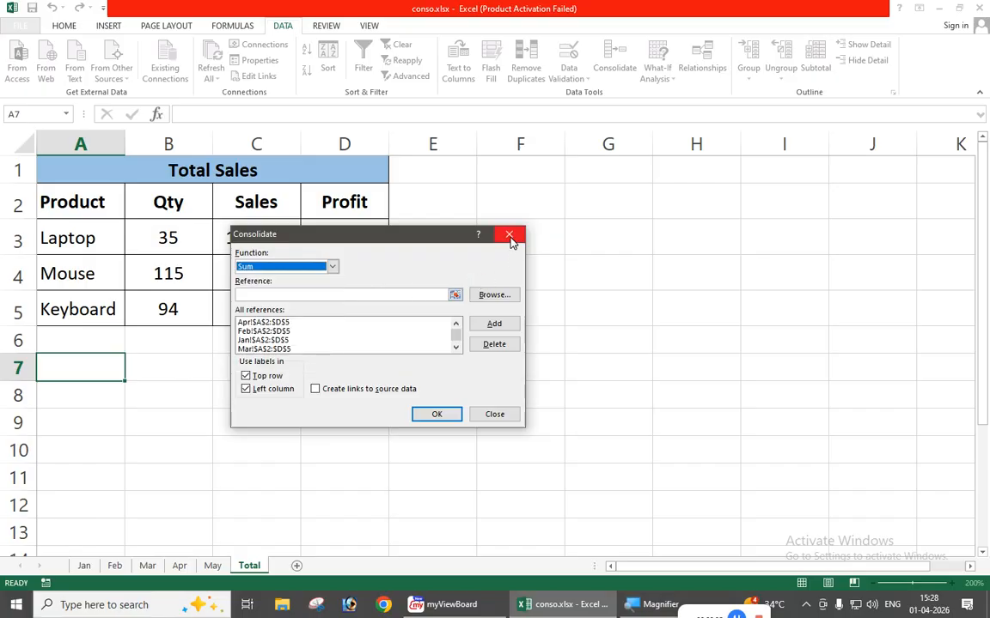
click(509, 244)
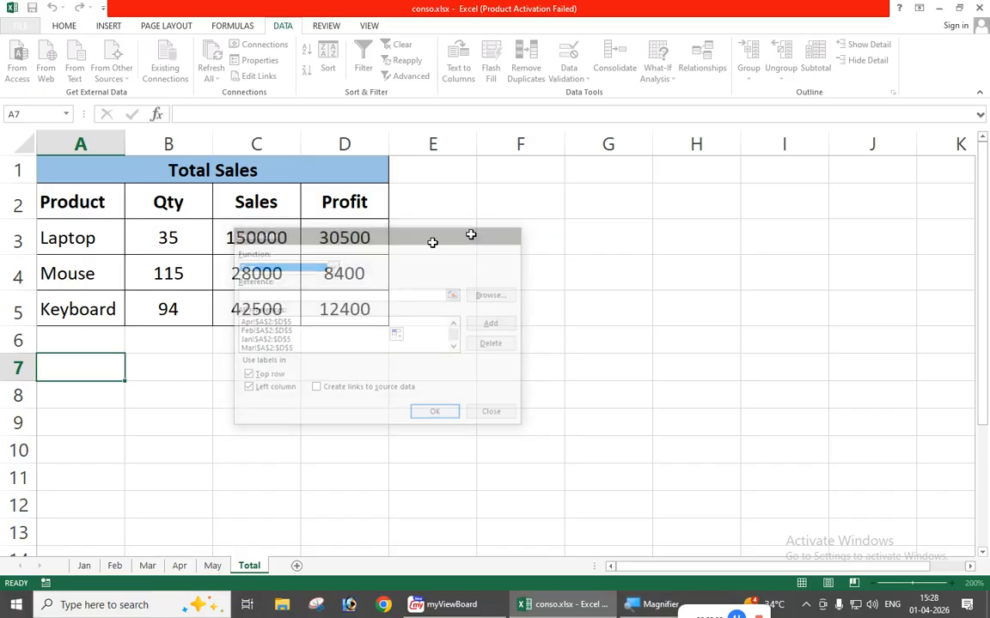
click(85, 565)
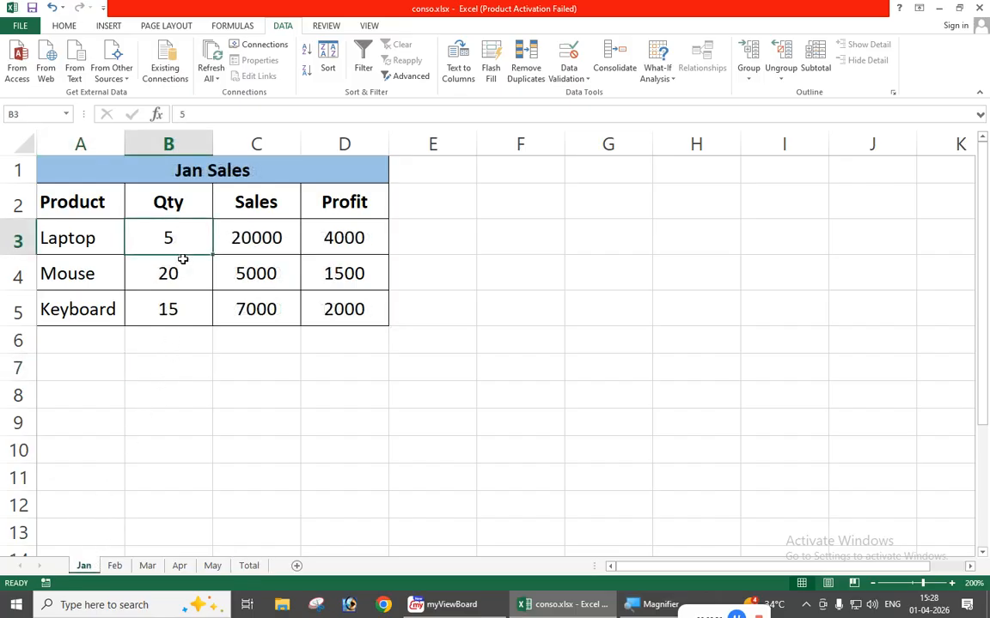
click(261, 389)
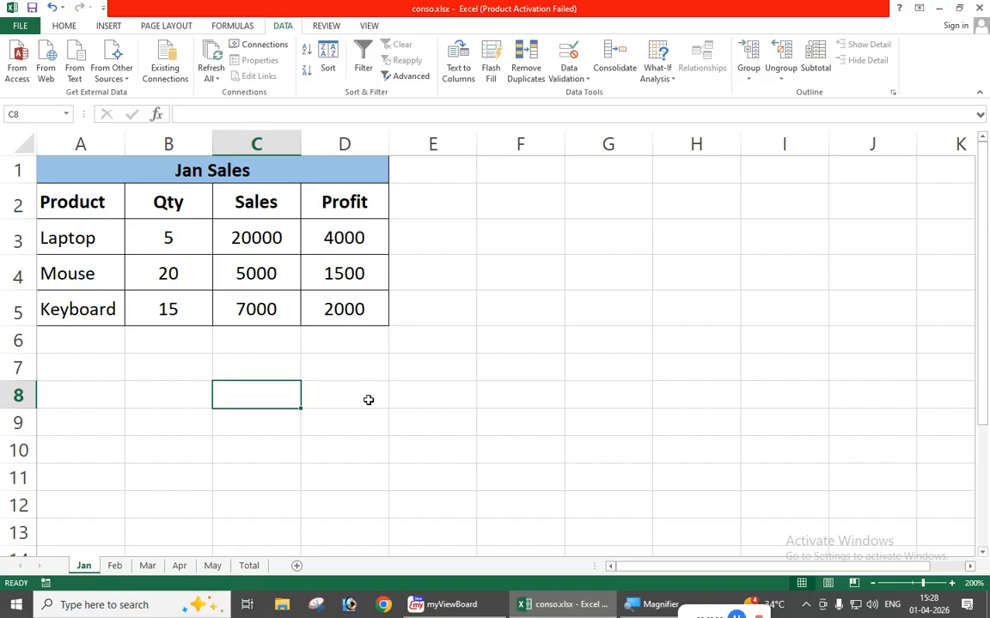